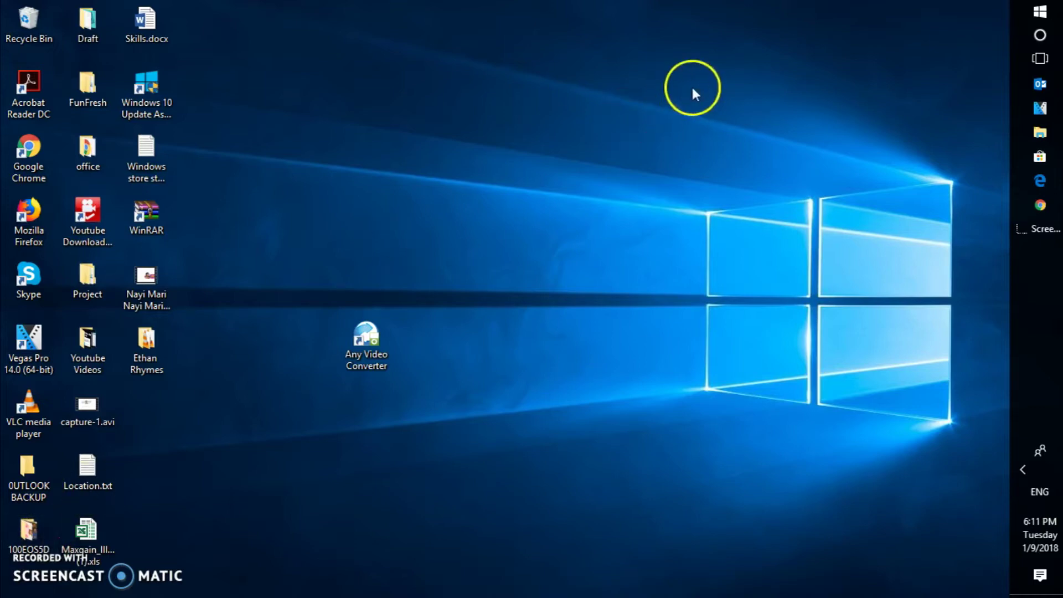
- Open Task Manager and expand it to the detailed view of running processes
right_click(1052, 296)
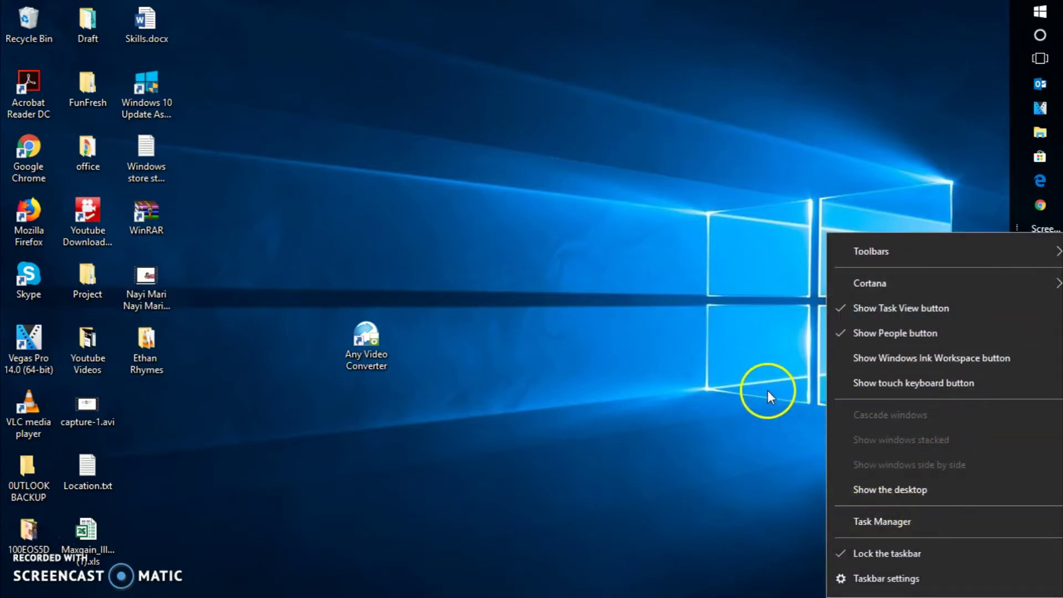
click(899, 530)
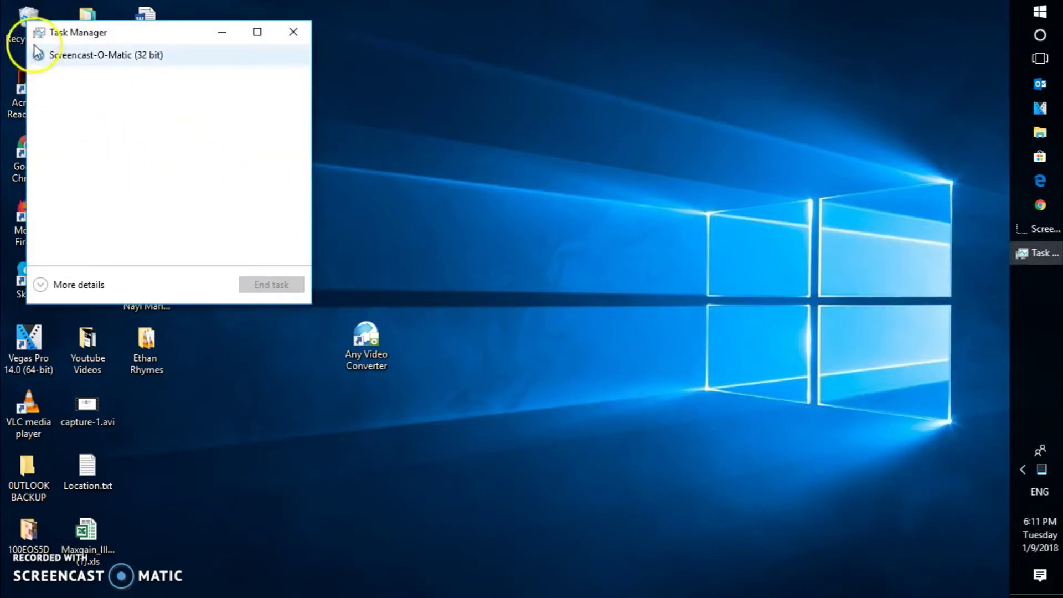
click(42, 286)
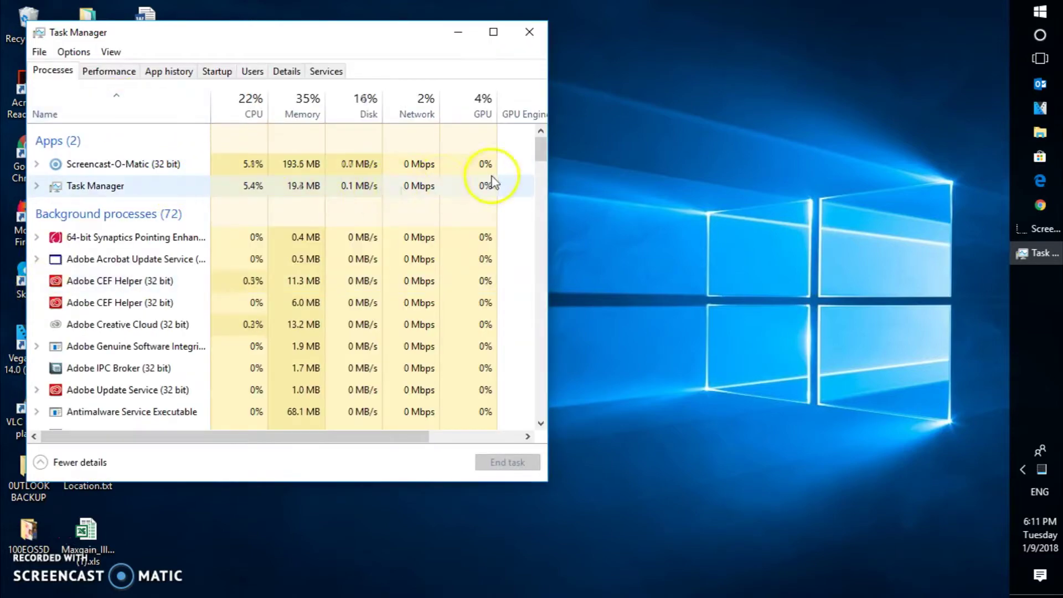
- Find Cortana among the background processes and end its task
drag(538, 145, 543, 187)
click(83, 298)
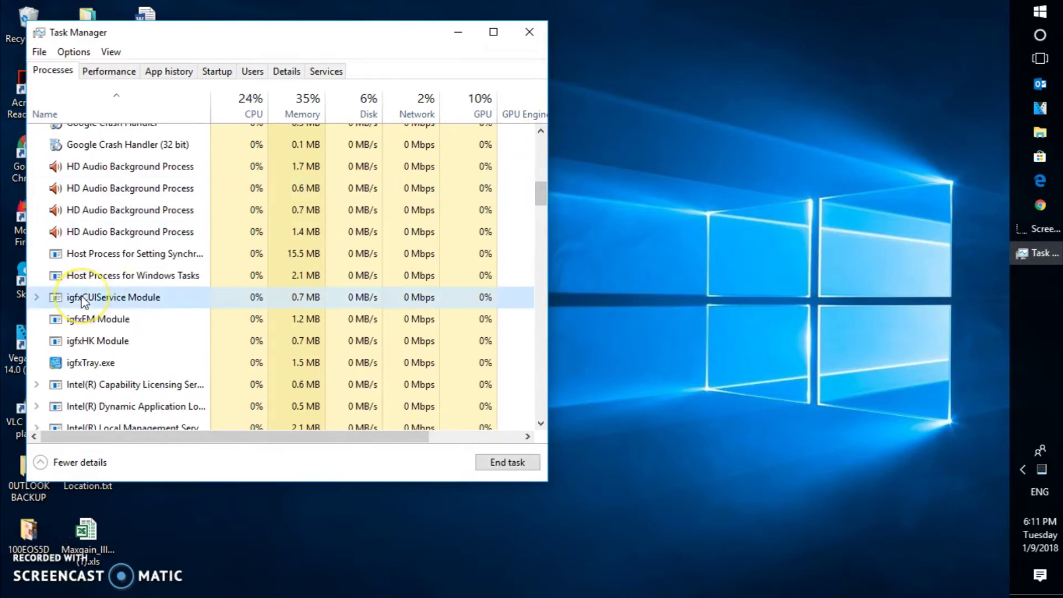
scroll(83, 301, down, 10)
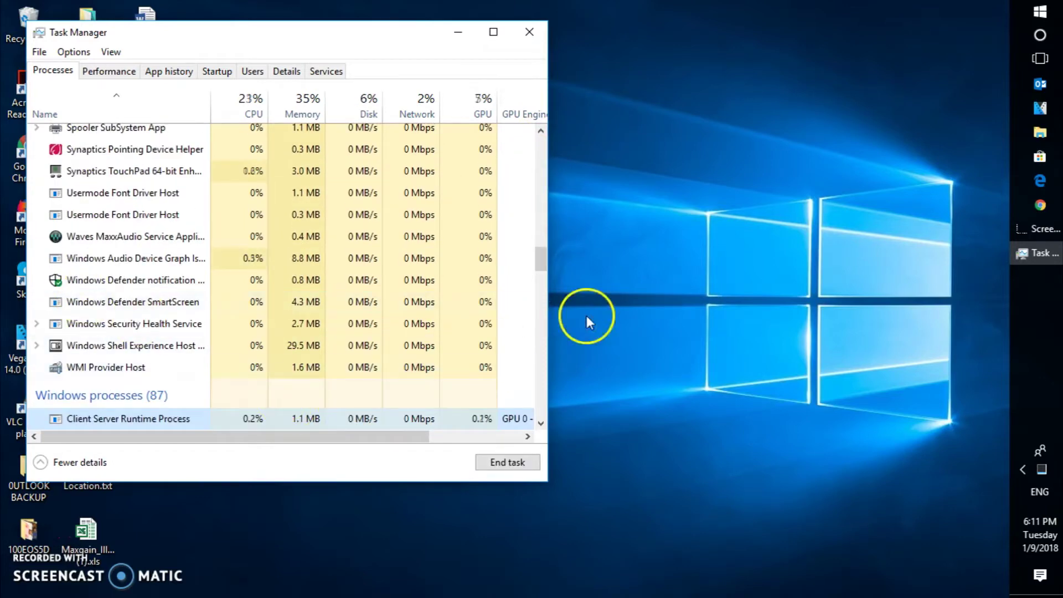
drag(538, 266, 536, 181)
right_click(92, 188)
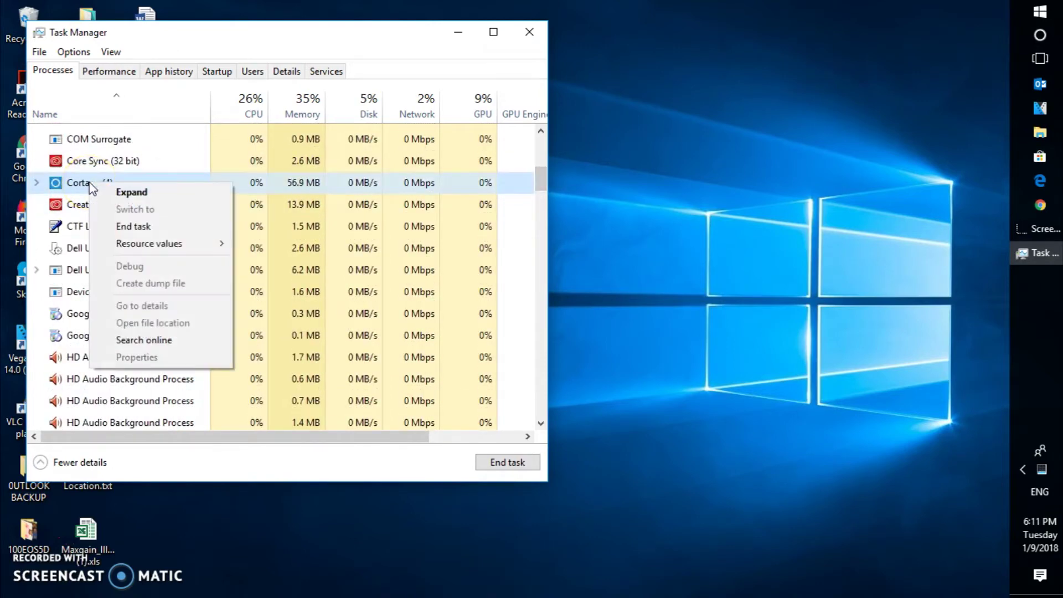
click(147, 226)
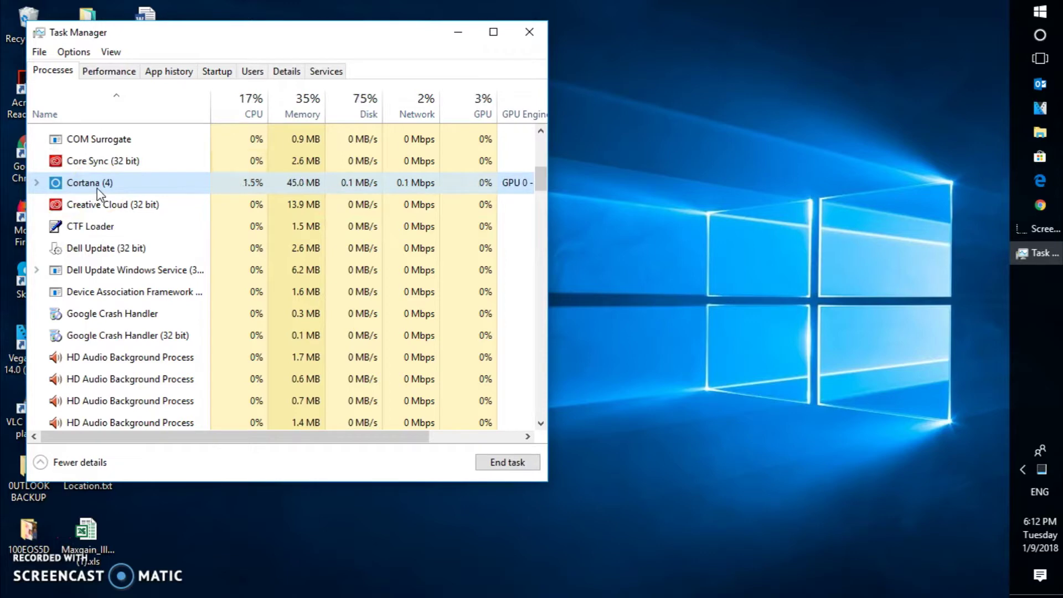
- Open Cortana search to check that it responds, then dismiss it and close Task Manager
click(1040, 36)
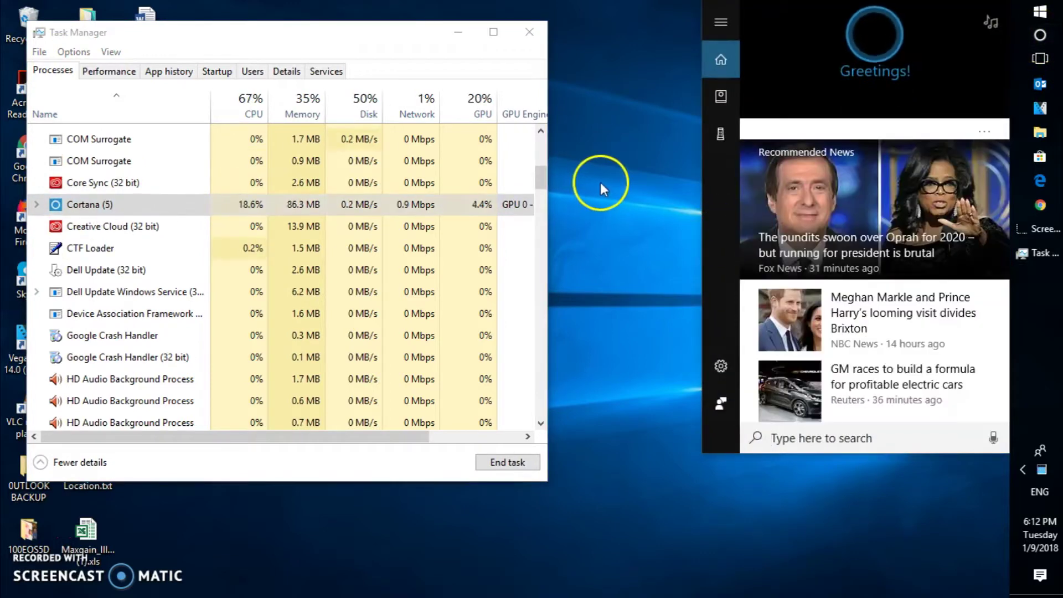
click(606, 167)
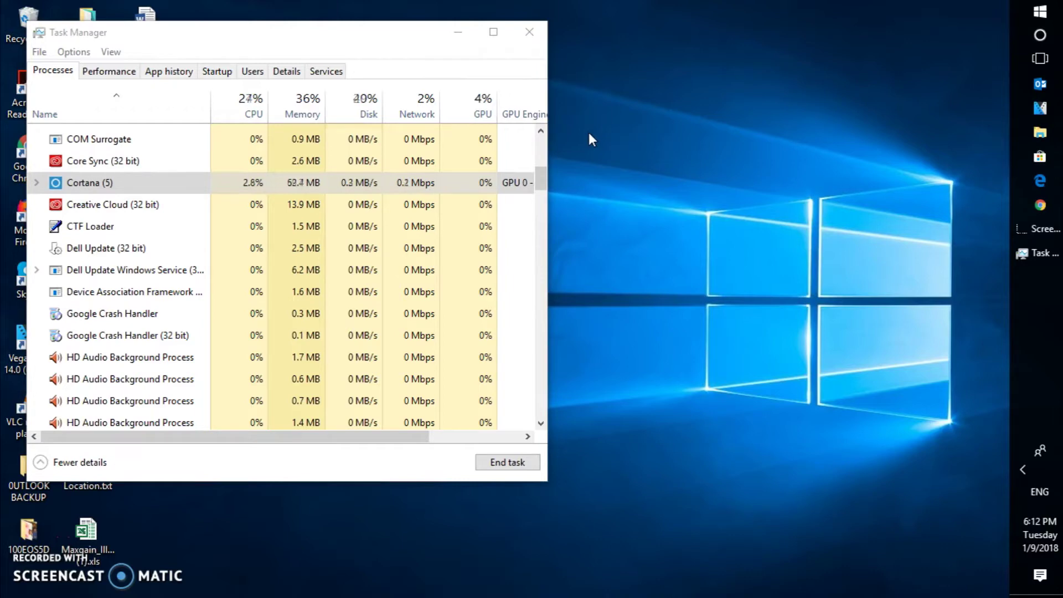
click(122, 188)
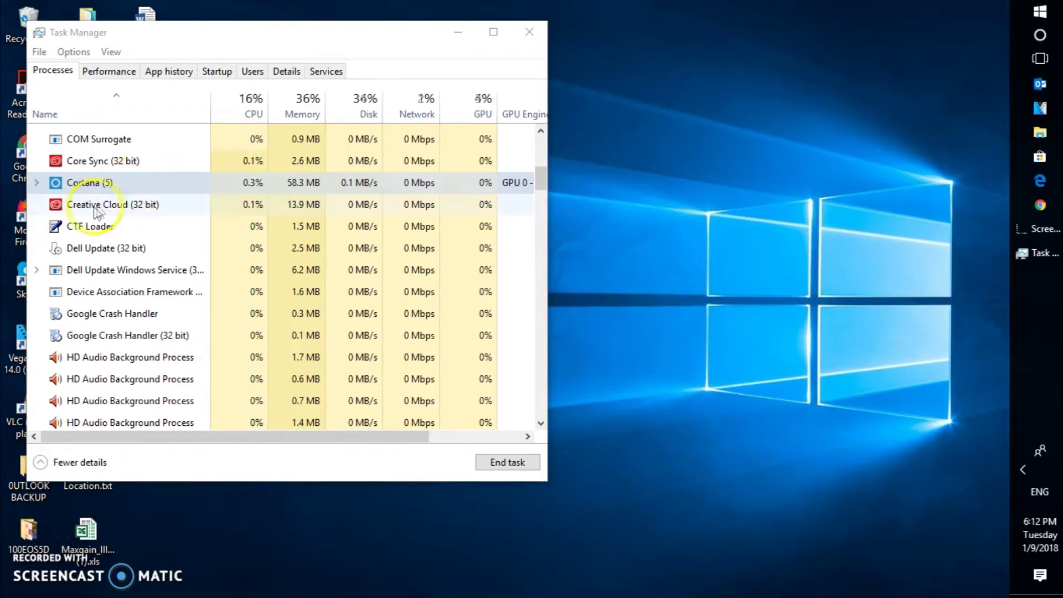
key(w)
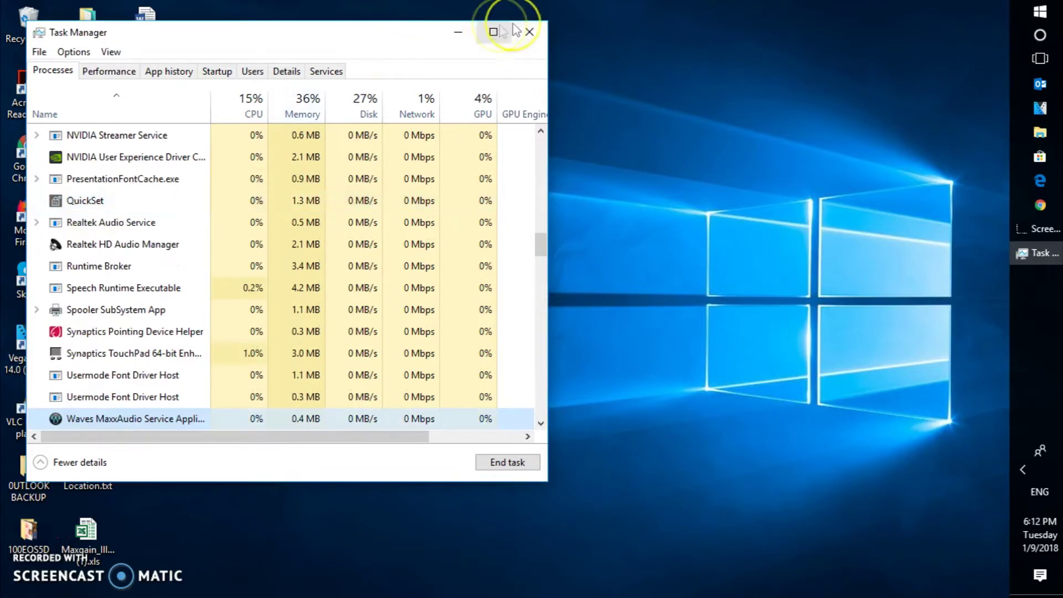
click(525, 32)
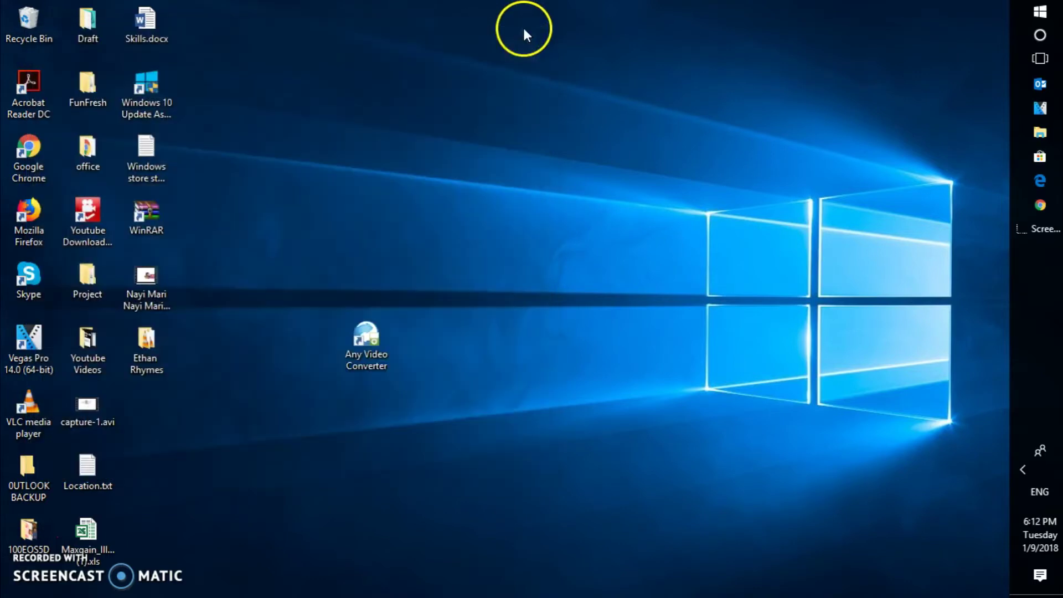
- Reopen Task Manager and end the Windows Explorer task in the Windows processes group
right_click(1041, 324)
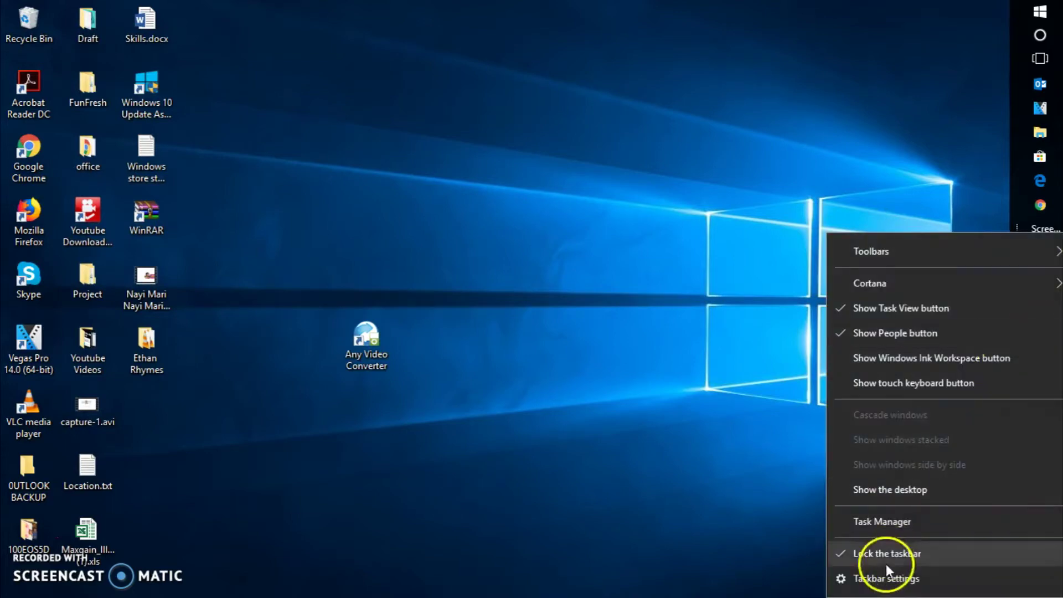
click(895, 521)
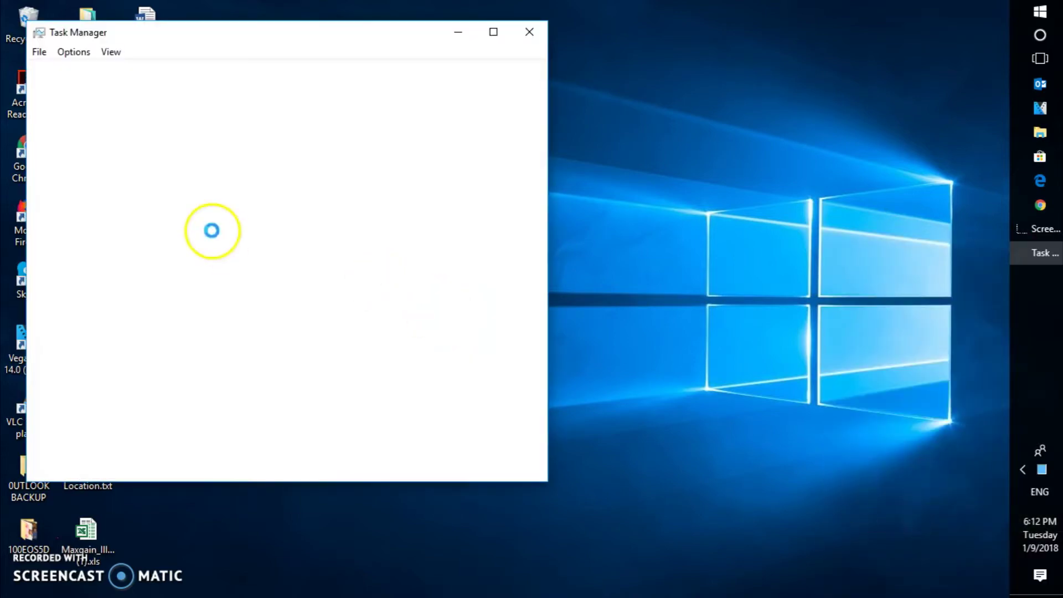
click(106, 259)
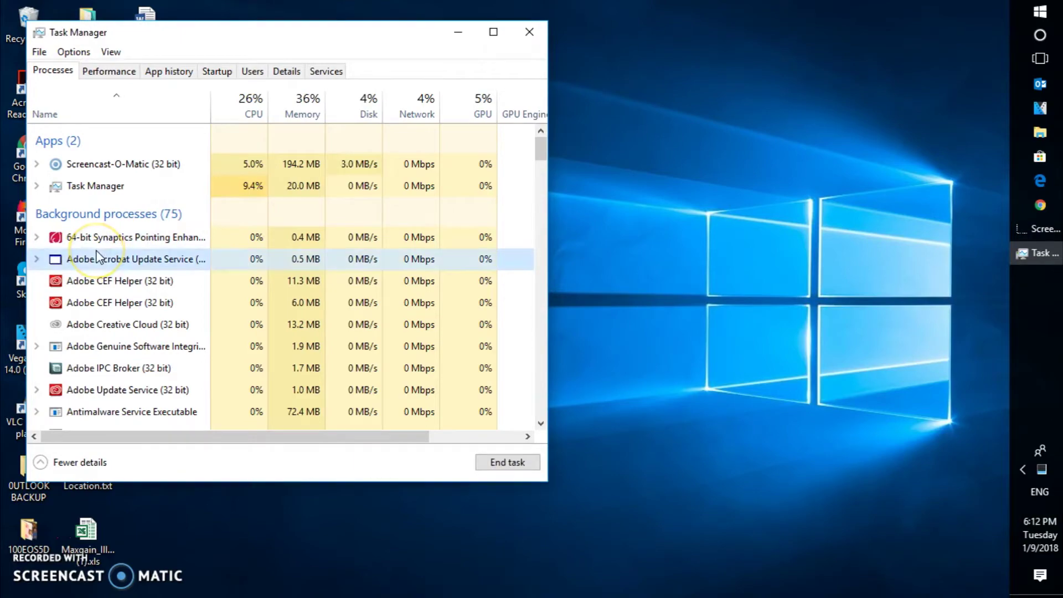
key(w)
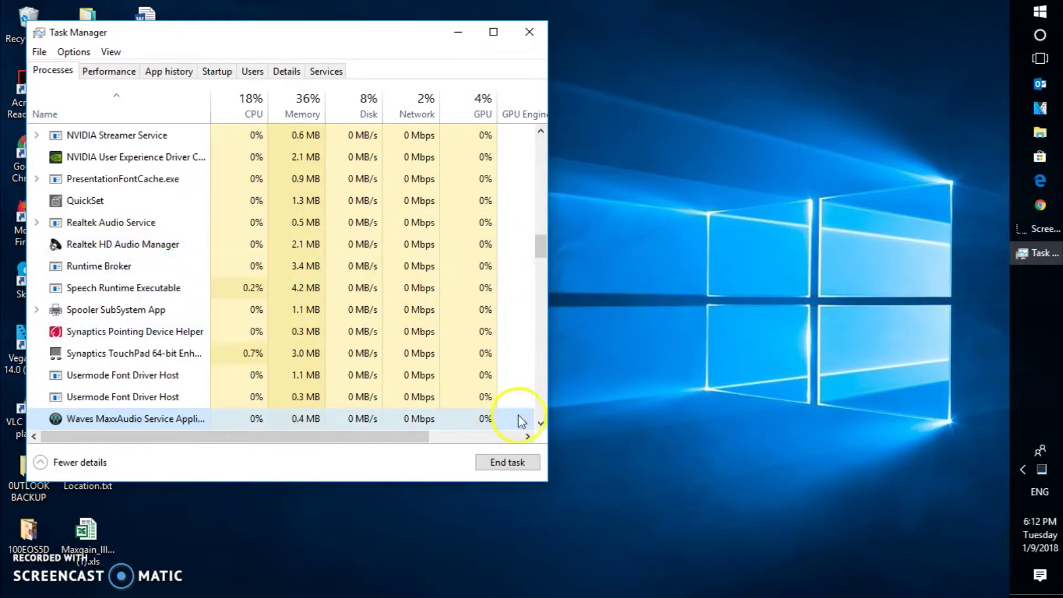
scroll(519, 417, down, 1)
drag(538, 244, 528, 166)
scroll(117, 402, down, 20)
click(118, 397)
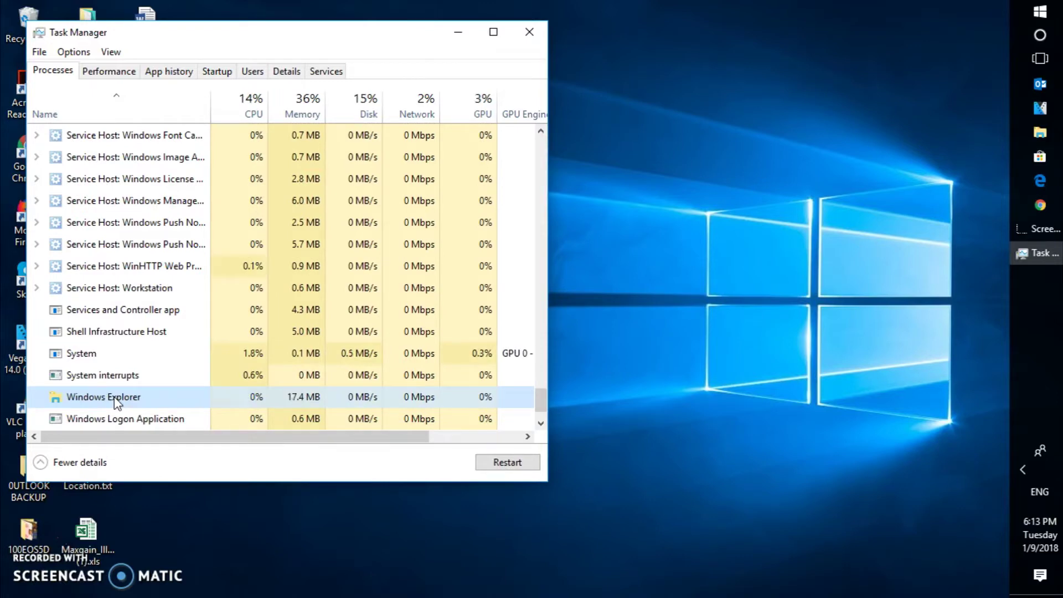
right_click(133, 398)
click(159, 424)
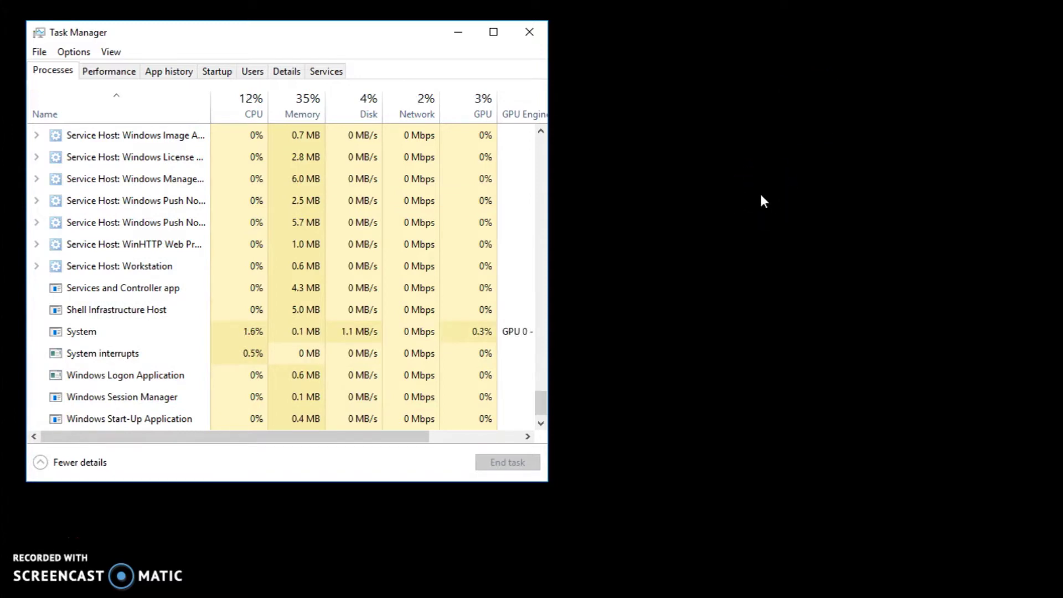
- Start explorer.exe as a new task to bring back the desktop, then close Task Manager
click(39, 52)
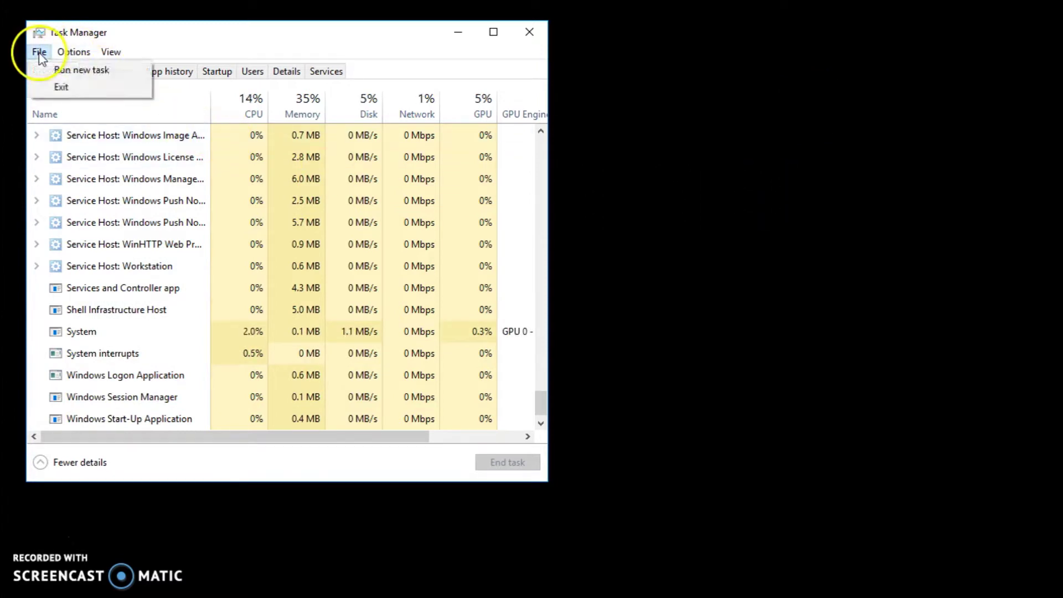
click(97, 71)
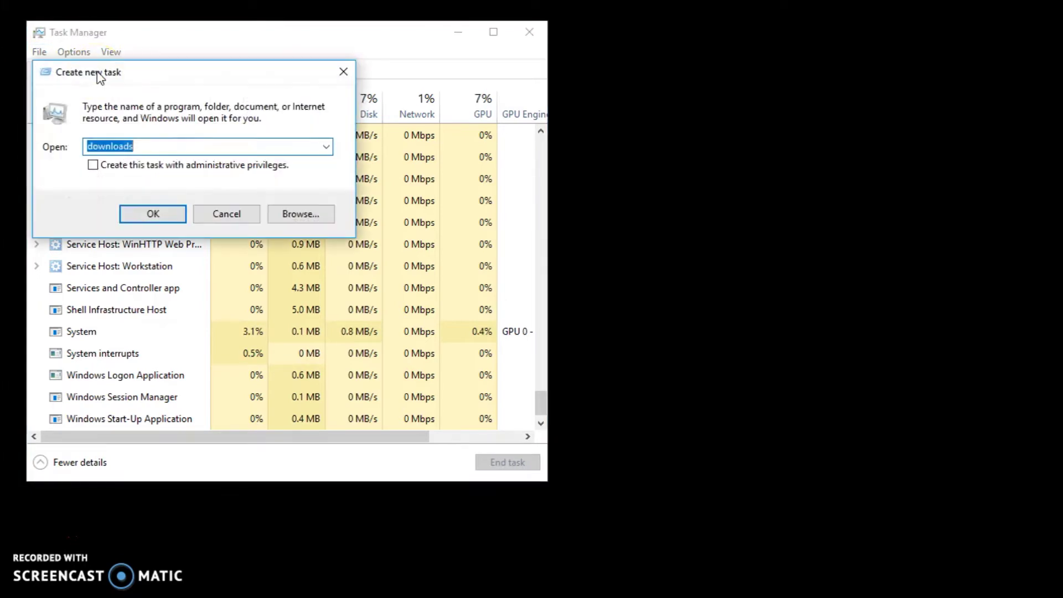
text(explo)
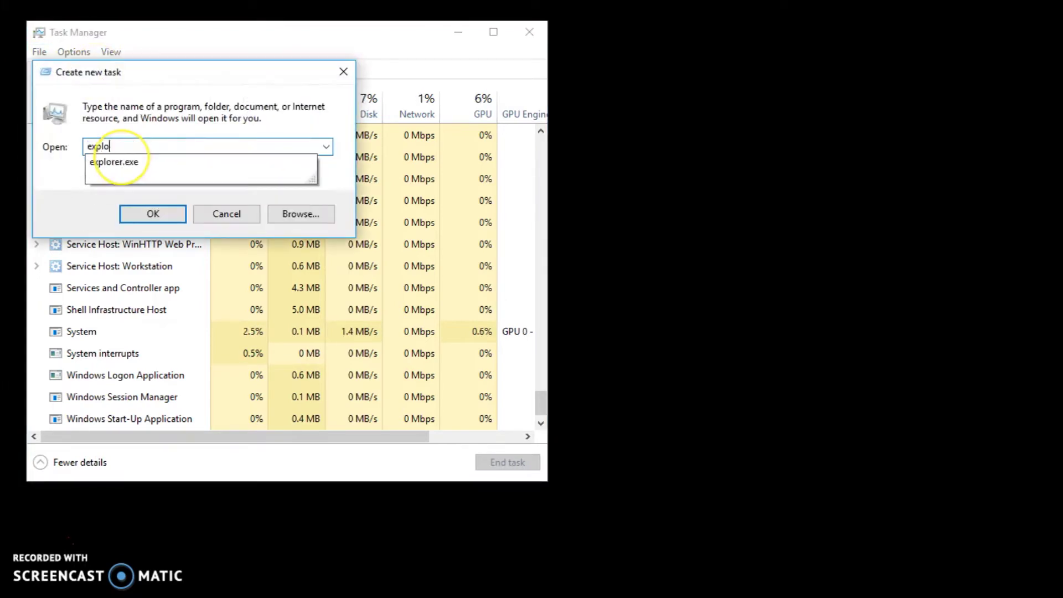
text(rer.exe)
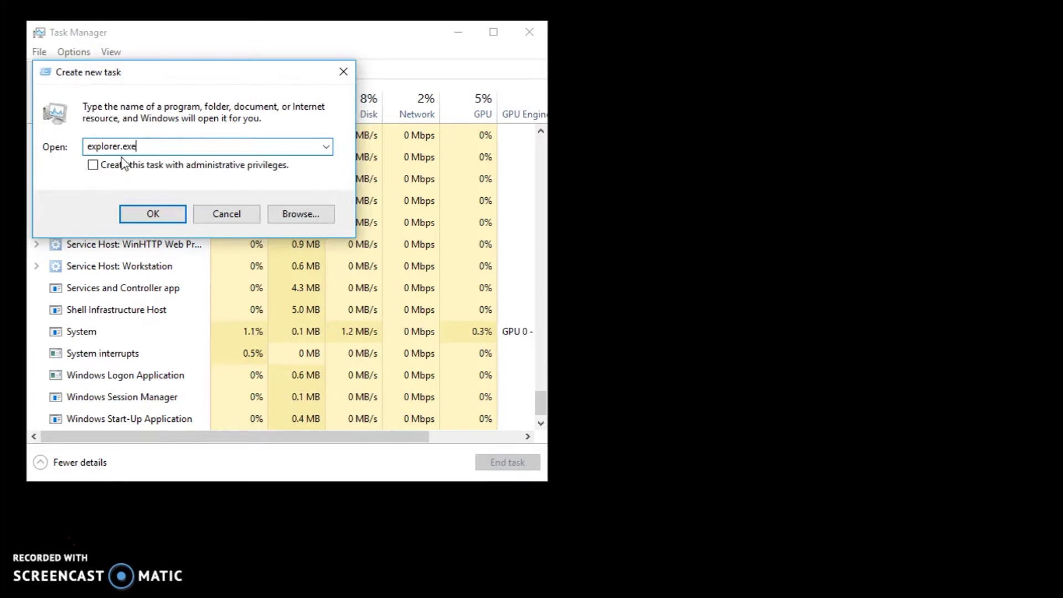
key(Return)
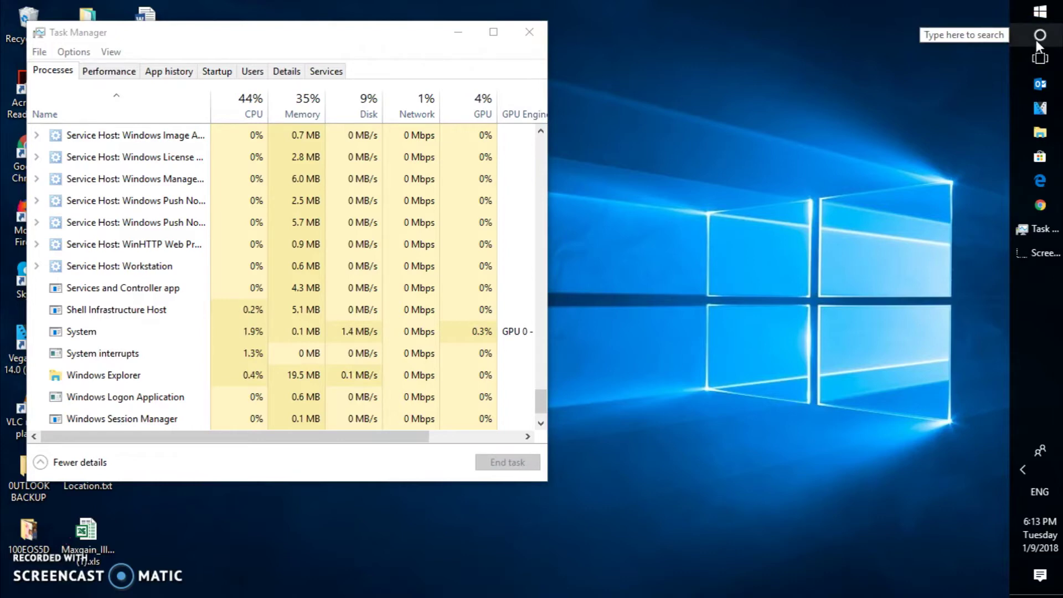
click(536, 159)
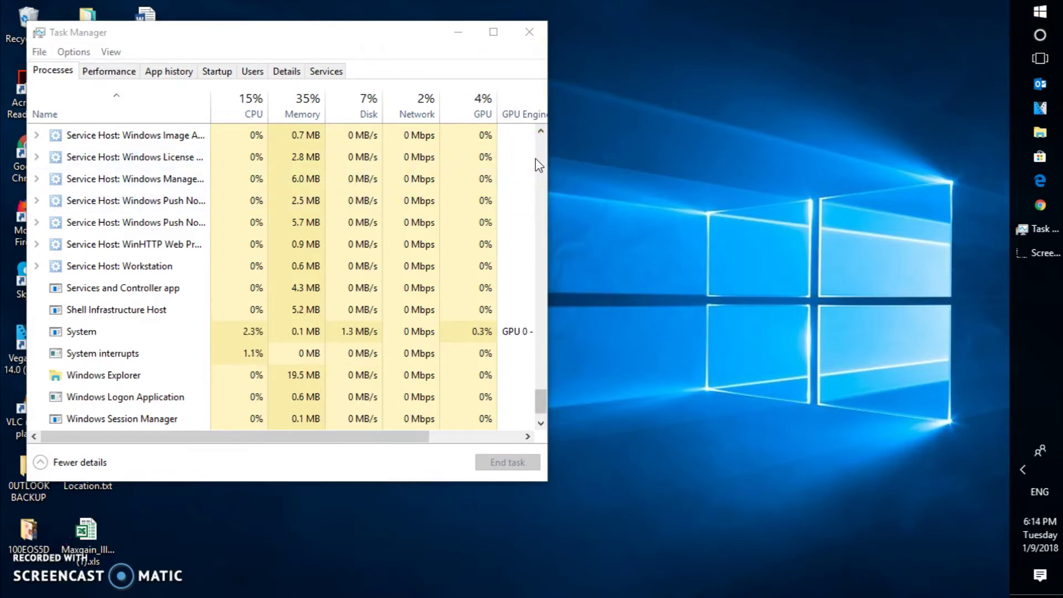
click(529, 32)
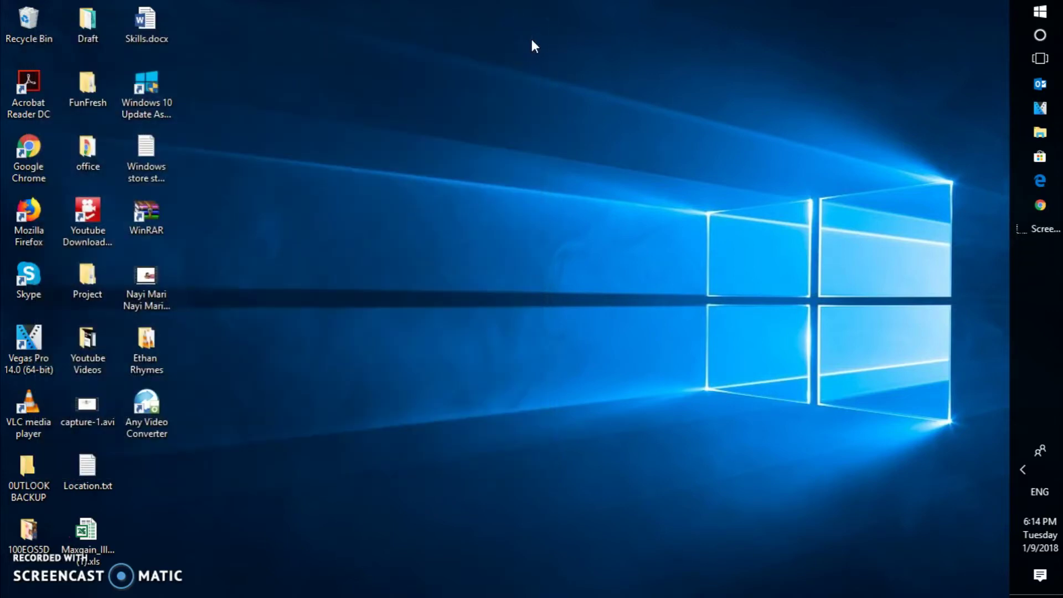
- Launch the Services console by running services.msc from the Run dialog
key(super+r)
key(Return)
key(super+r)
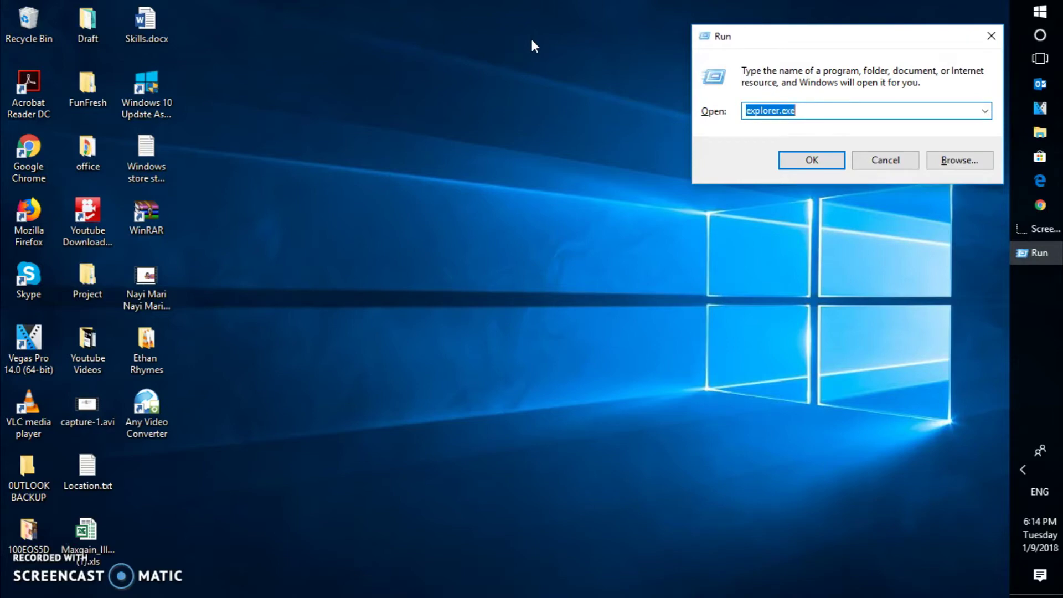
text(service)
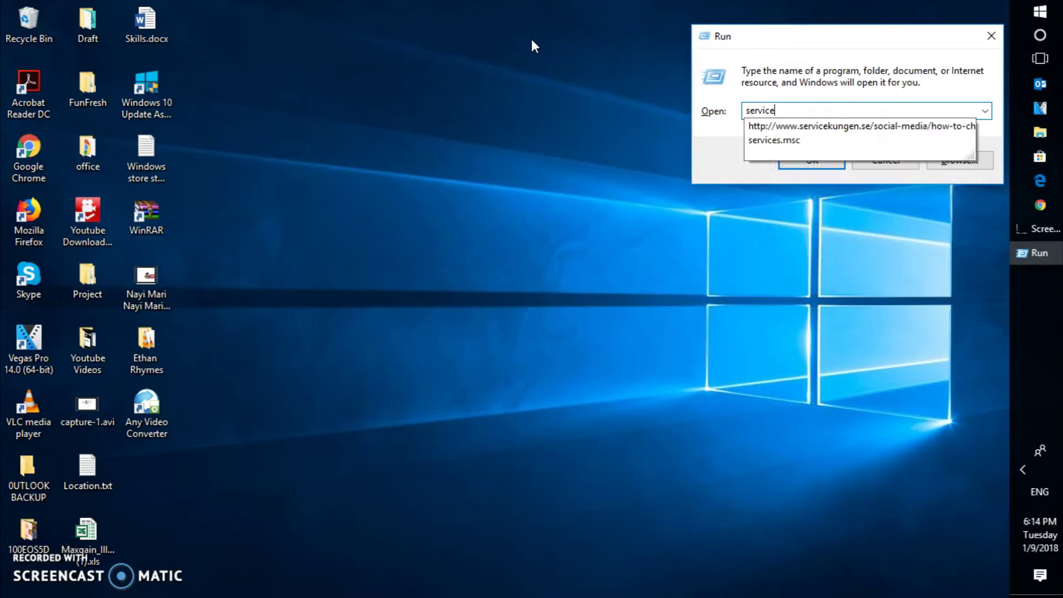
text(s)
key(Down)
key(Return)
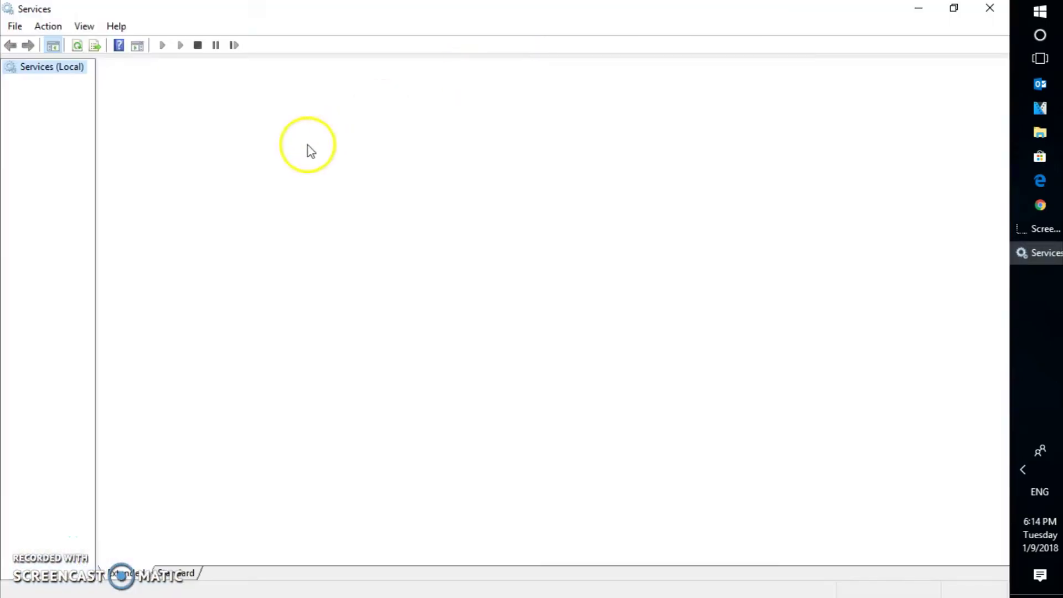
- Find the Windows Search service in the services list and open its properties
click(312, 164)
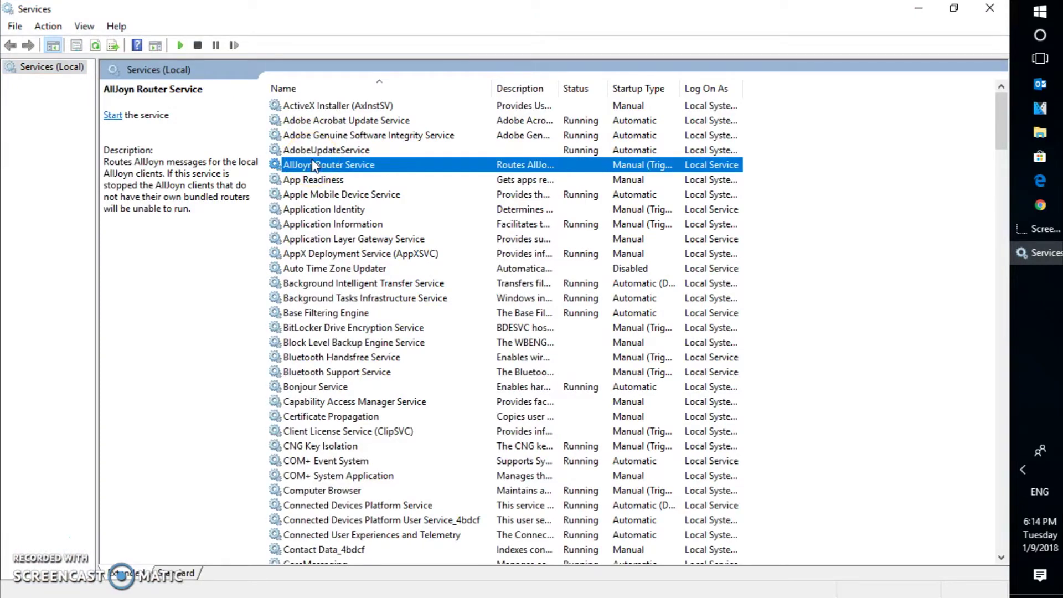
text(win)
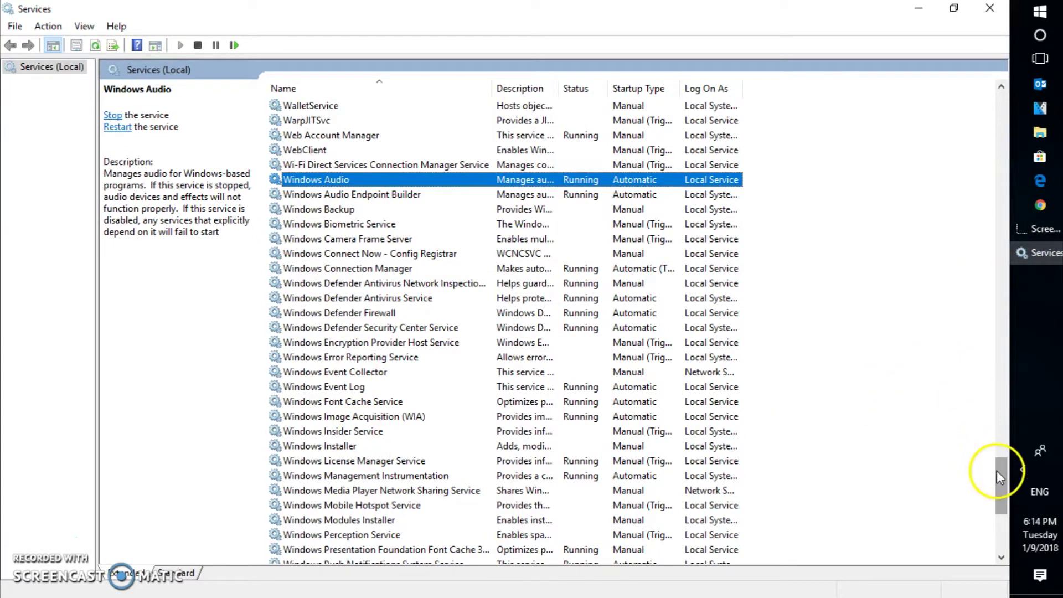
drag(996, 476, 996, 488)
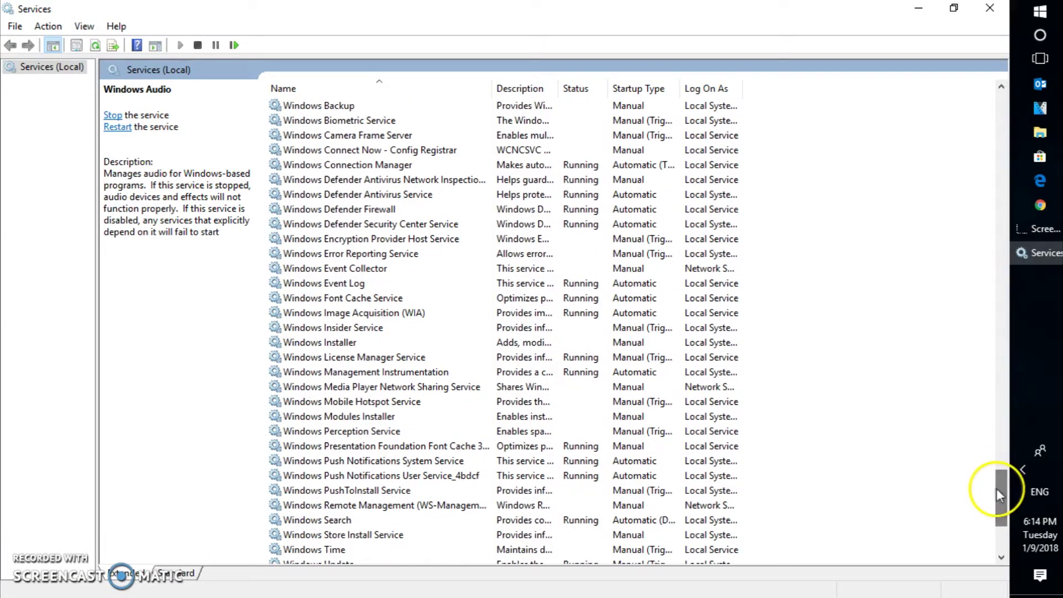
click(328, 521)
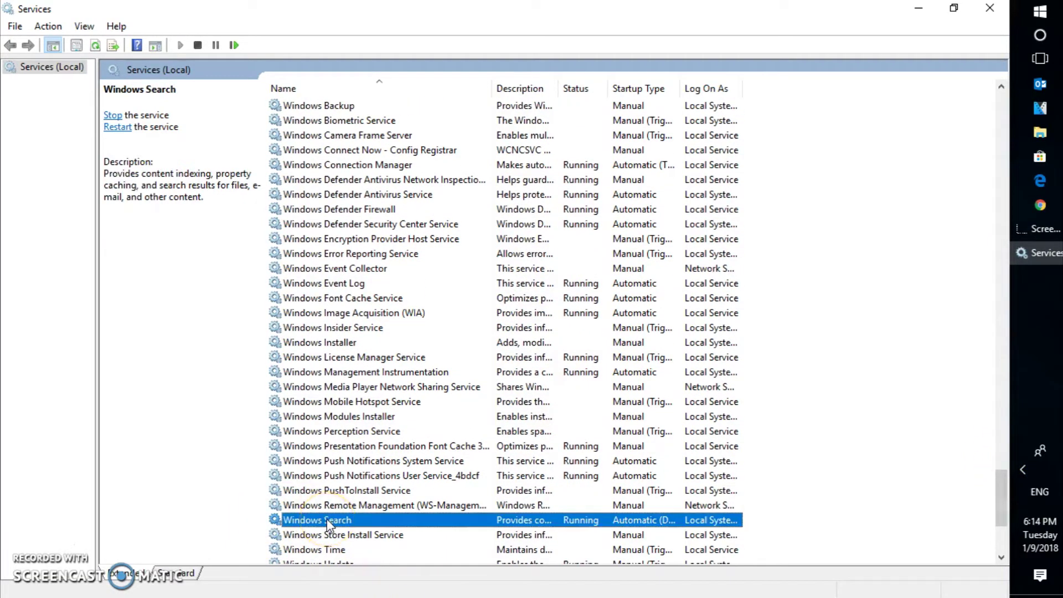
right_click(329, 523)
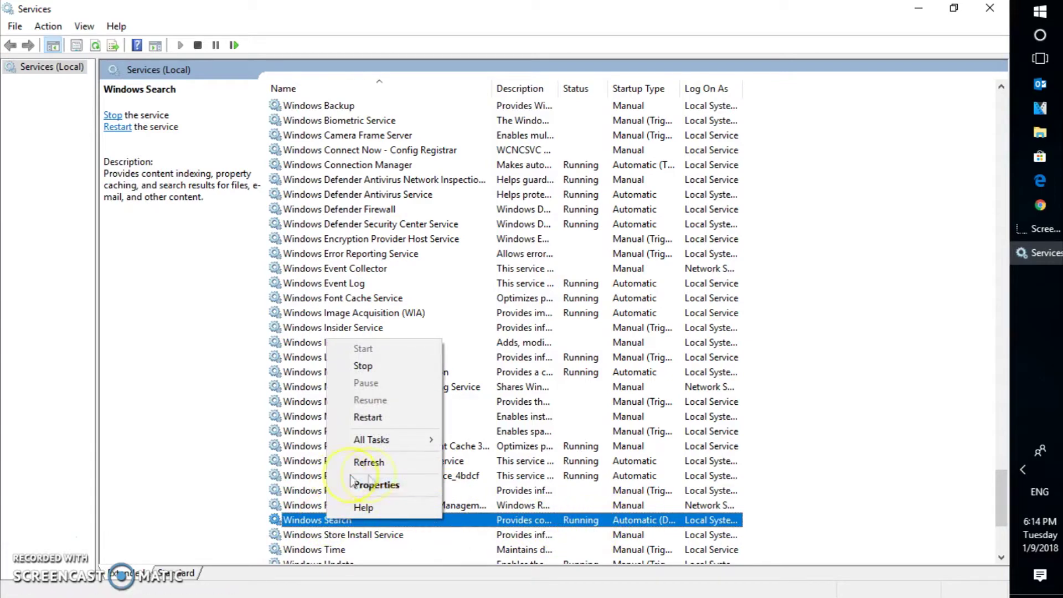
click(396, 491)
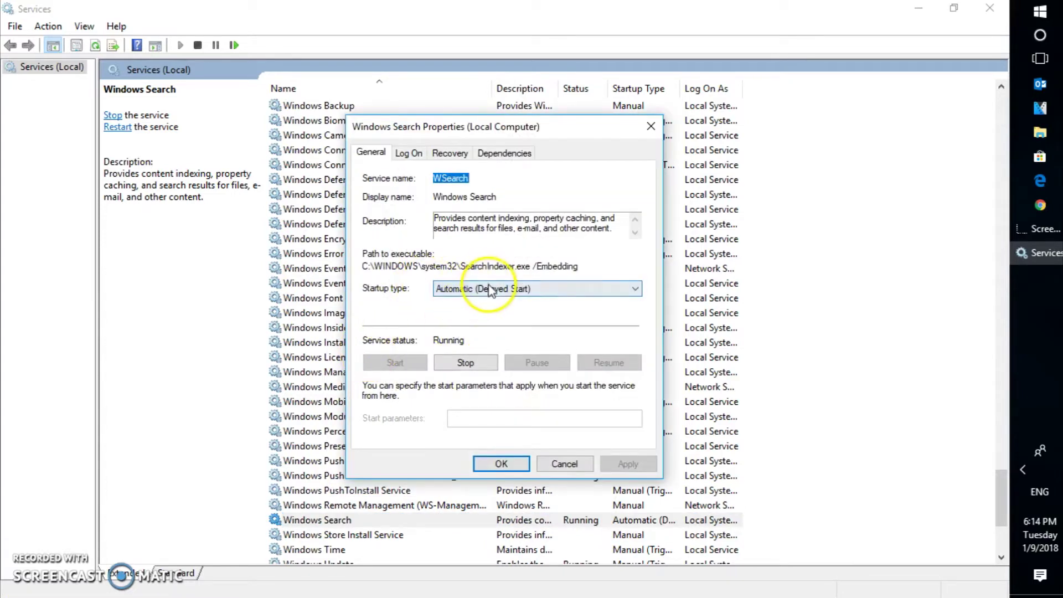
- Keep the Windows Search startup type on Automatic (Delayed Start), accept the properties and close the Services console
click(489, 290)
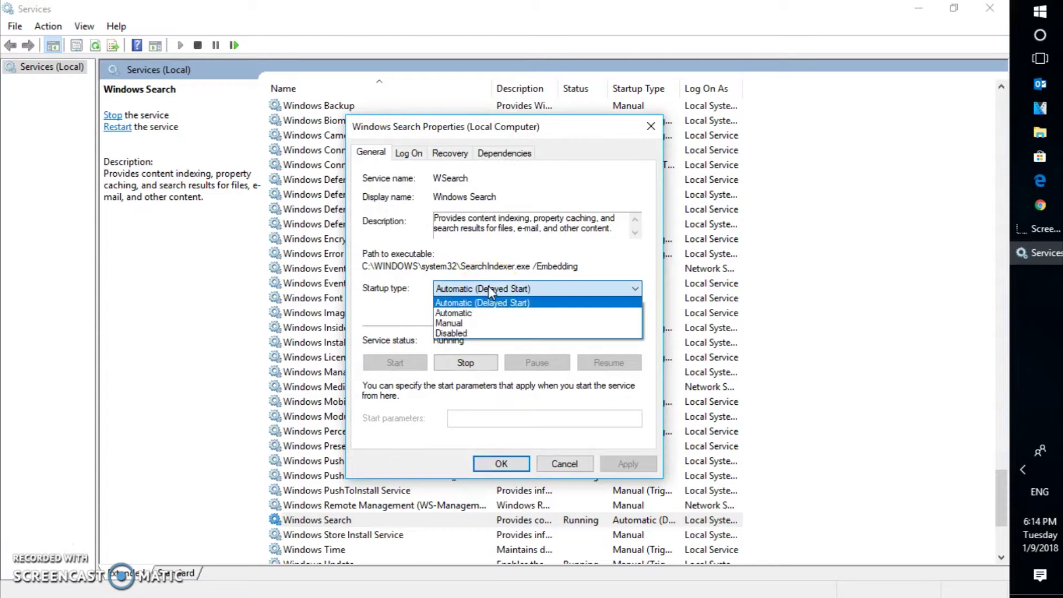
click(403, 321)
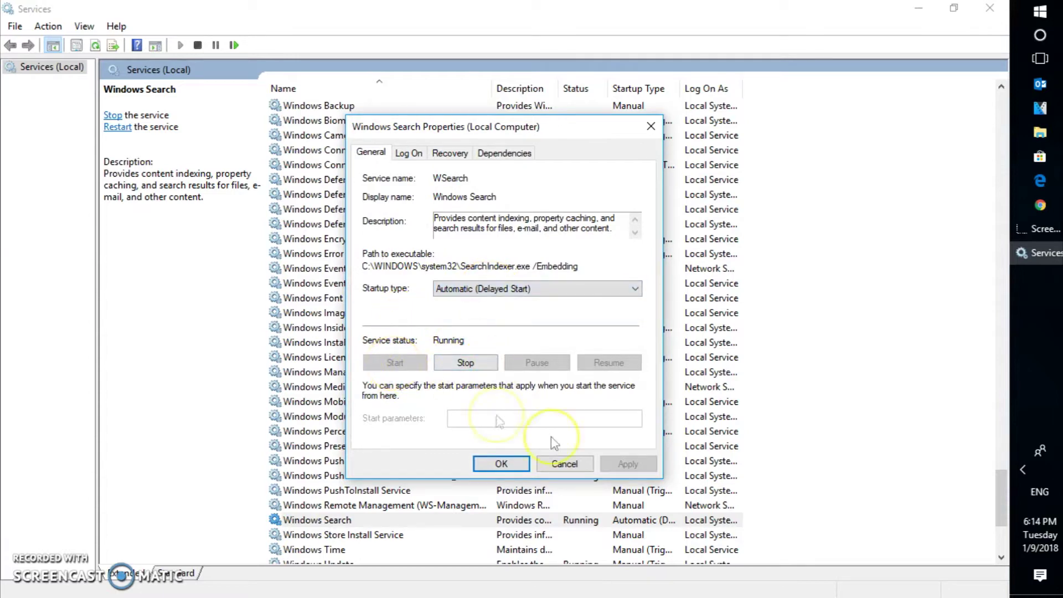
click(501, 464)
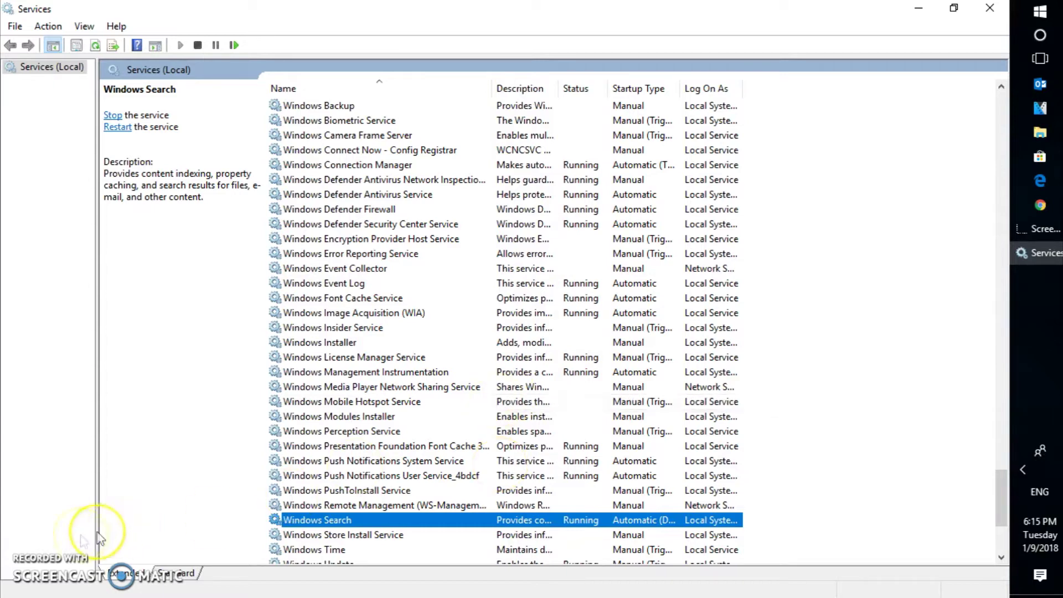
click(990, 11)
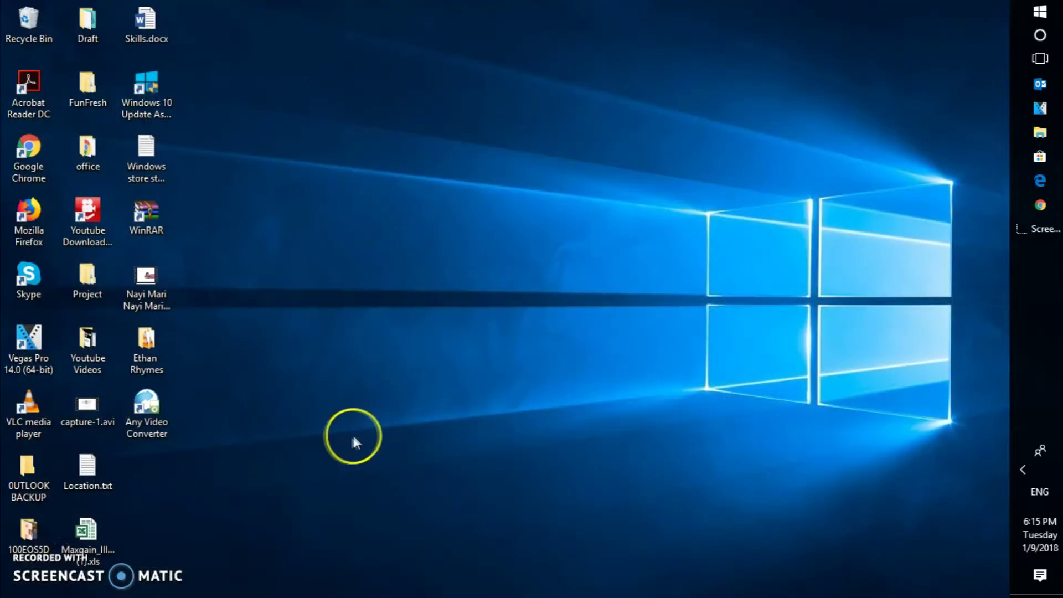
- Open Control Panel by running control from the Run dialog, maximize it and search it for "inde"
key(super+r)
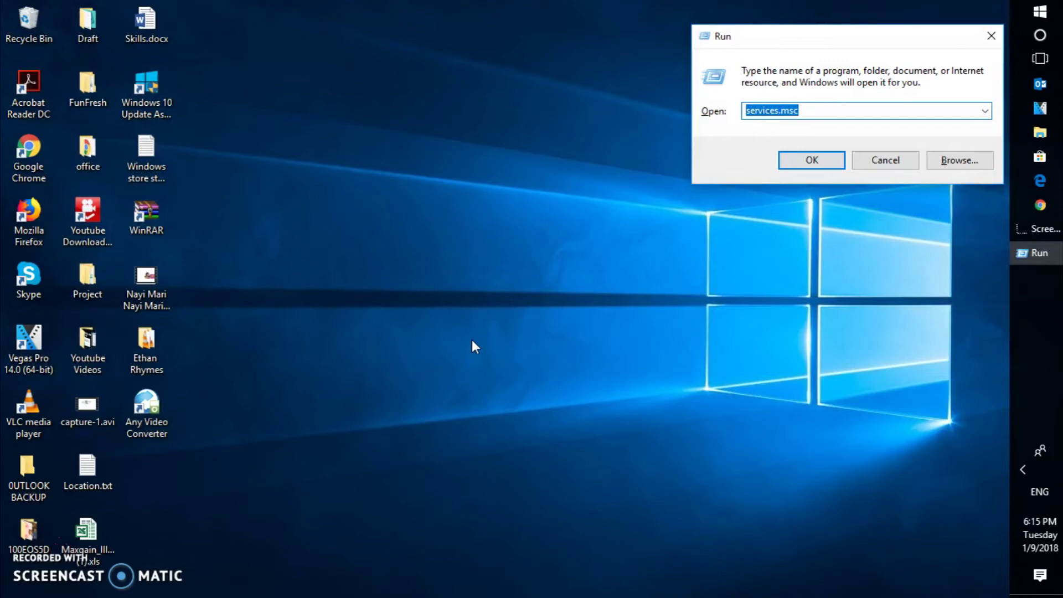
text(control)
key(Return)
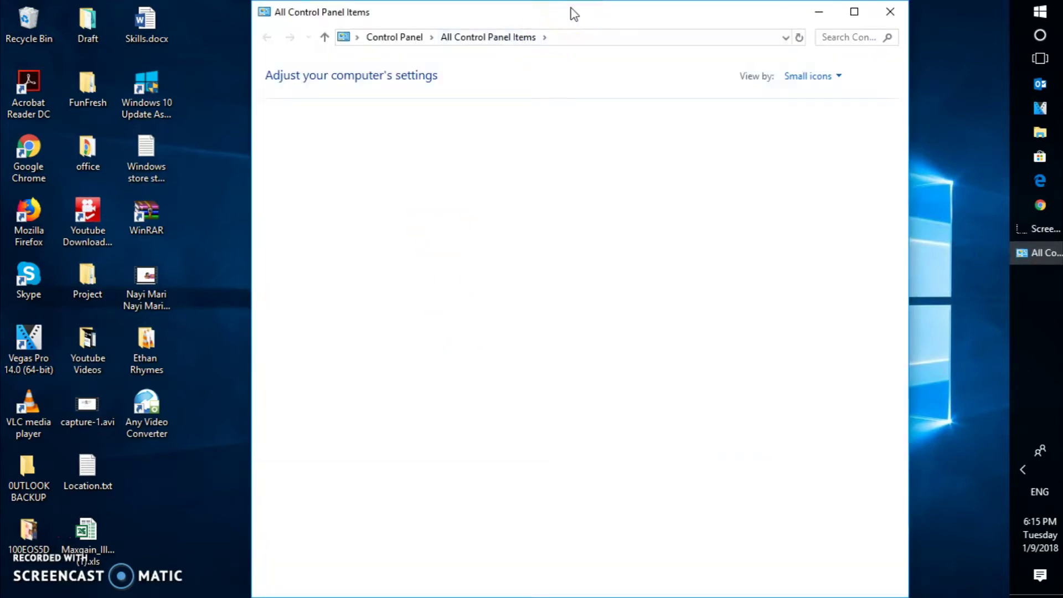
double_click(603, 20)
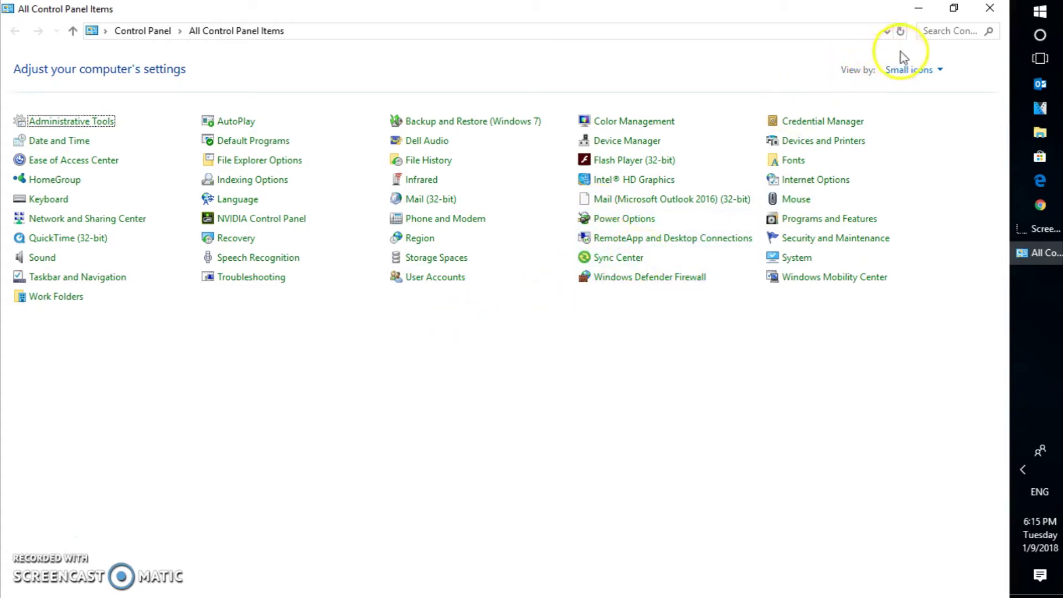
click(942, 30)
text(inde)
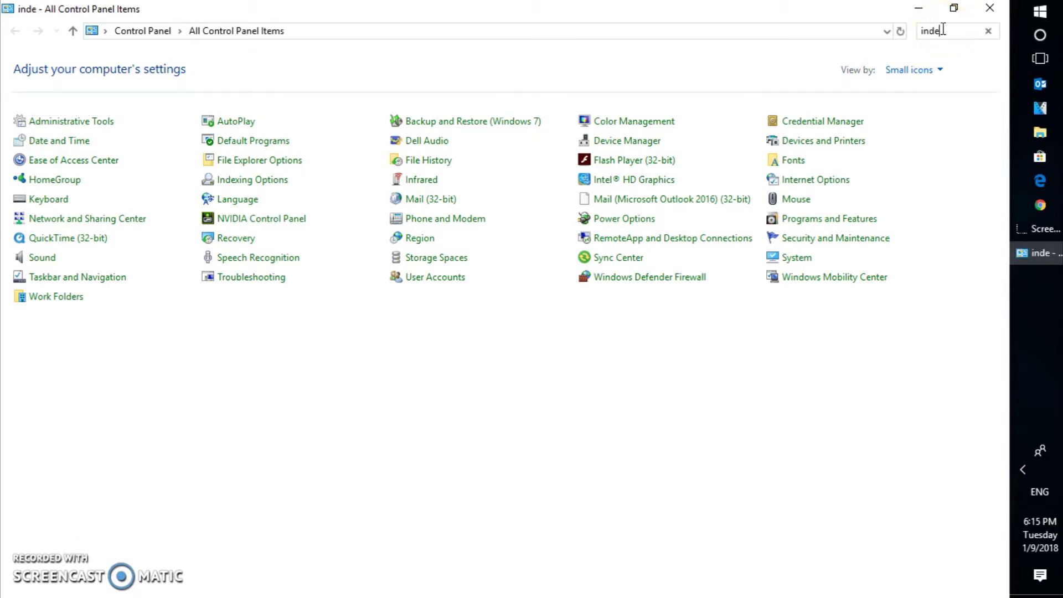
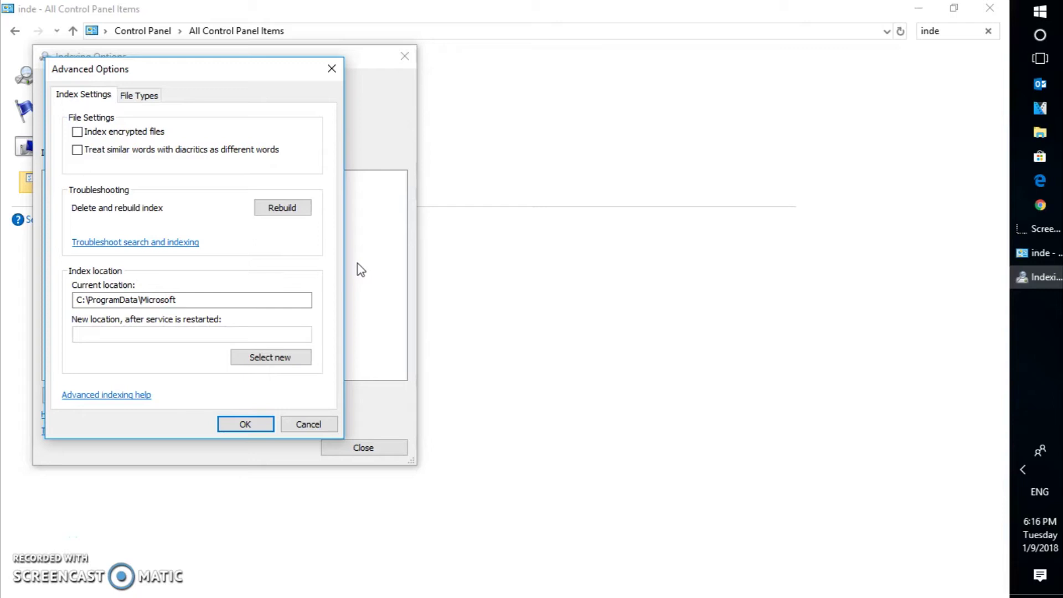
- Rebuild the search index from the advanced indexing options and accept the rebuild warning
click(285, 211)
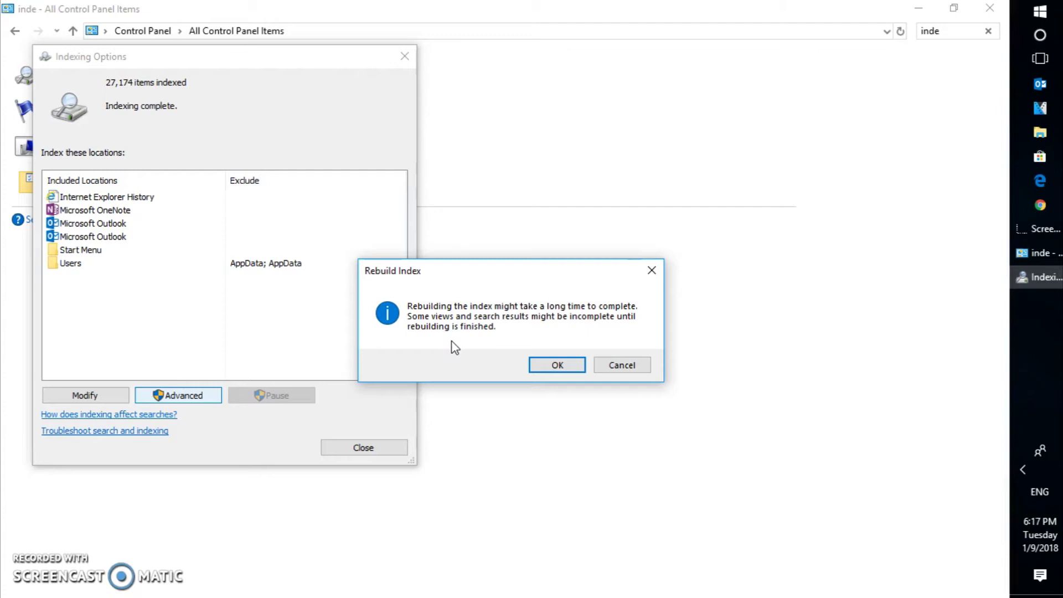
click(557, 374)
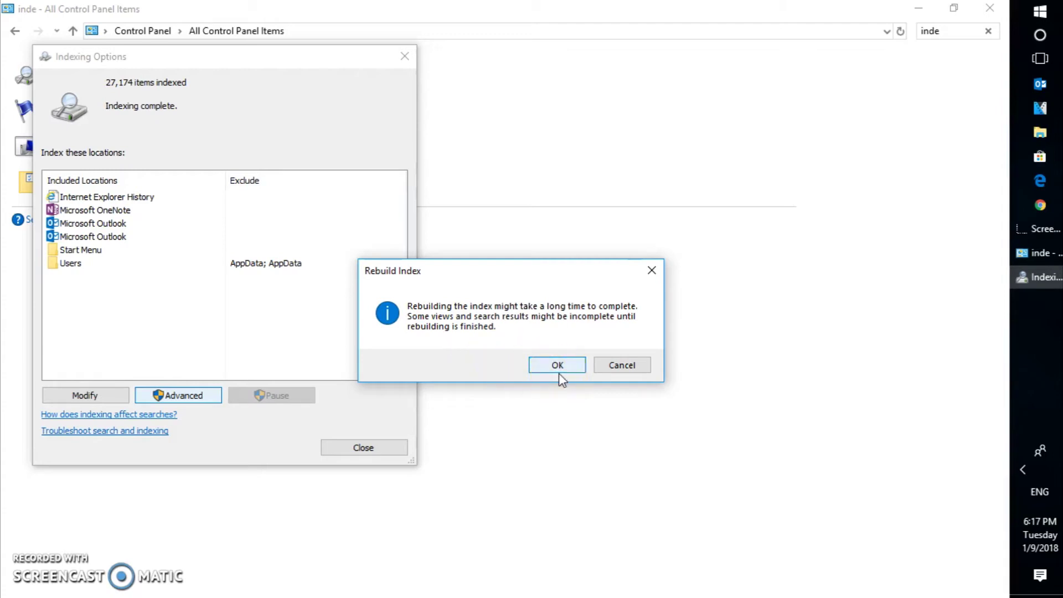
click(164, 197)
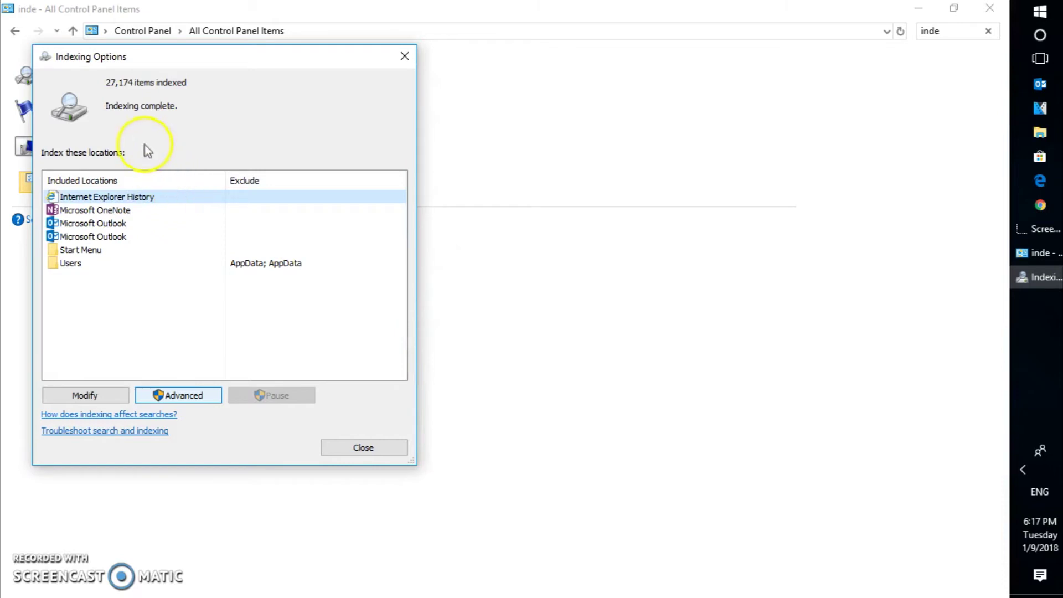
click(142, 108)
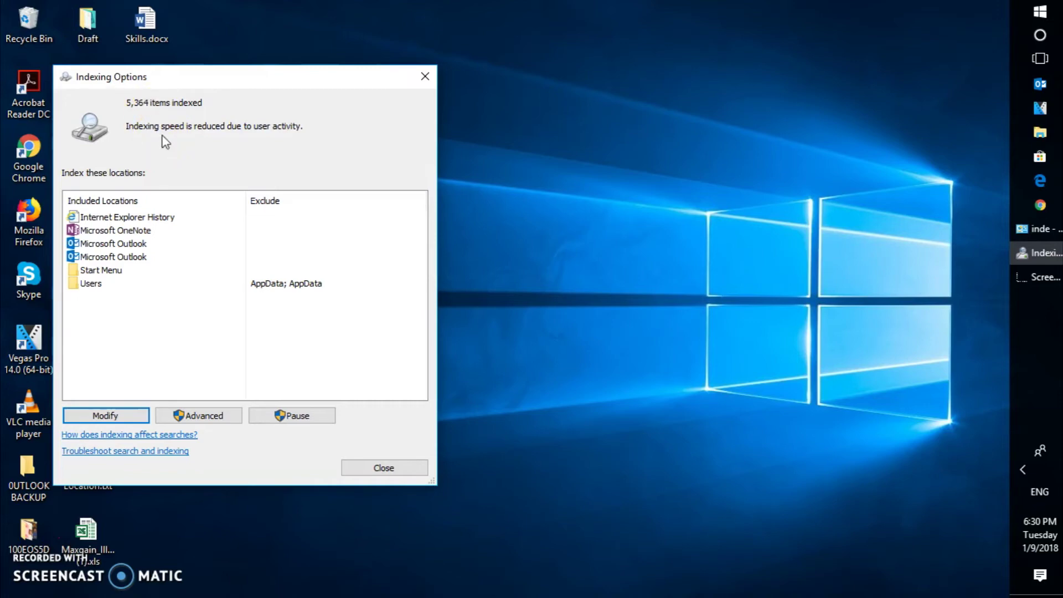
- Add the whole OS (C:) drive to the indexed locations and confirm the selection
click(105, 415)
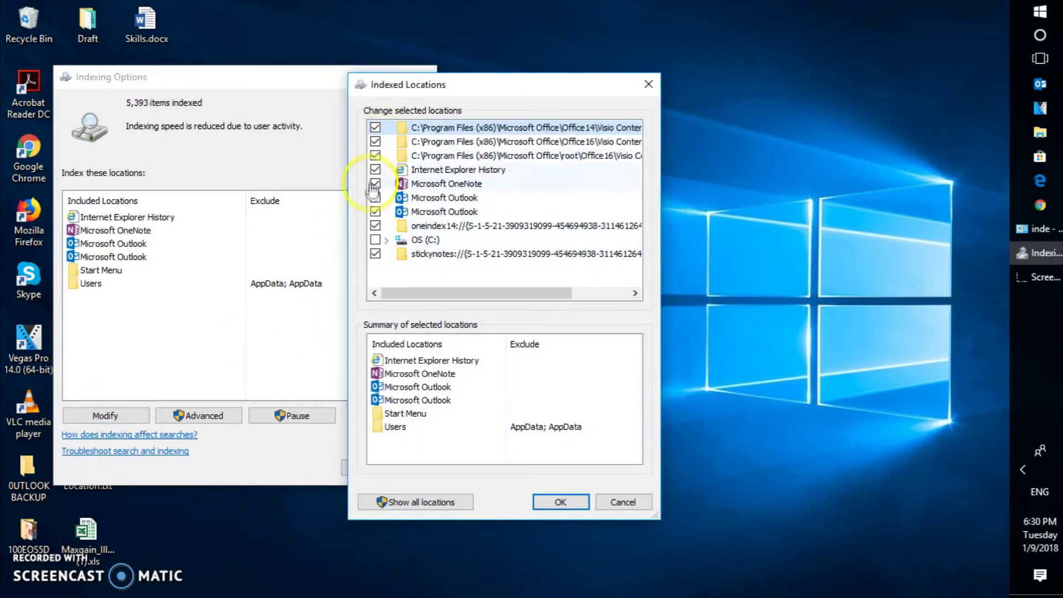
click(386, 240)
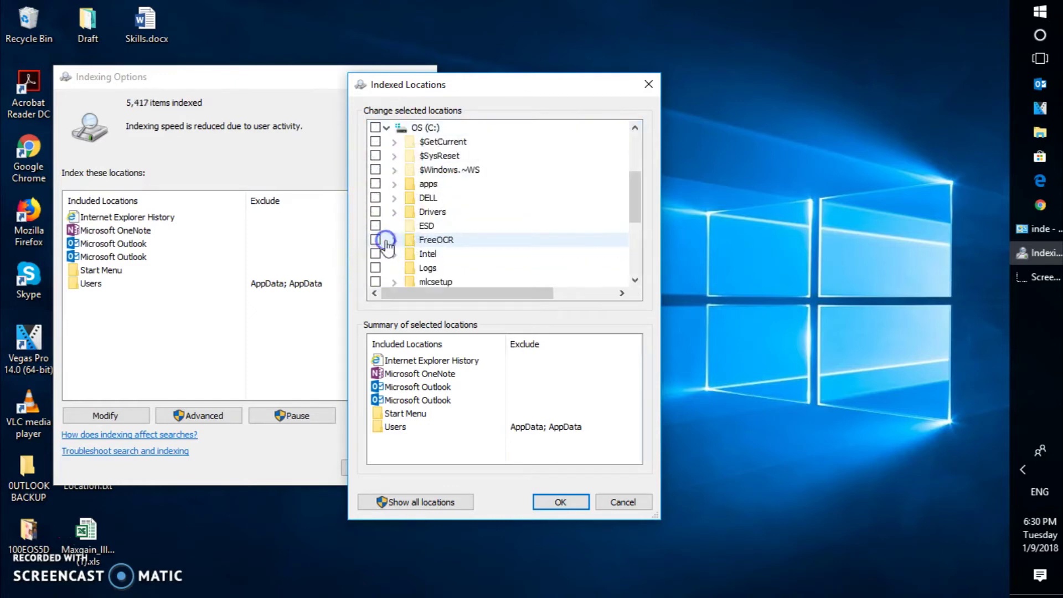
click(386, 128)
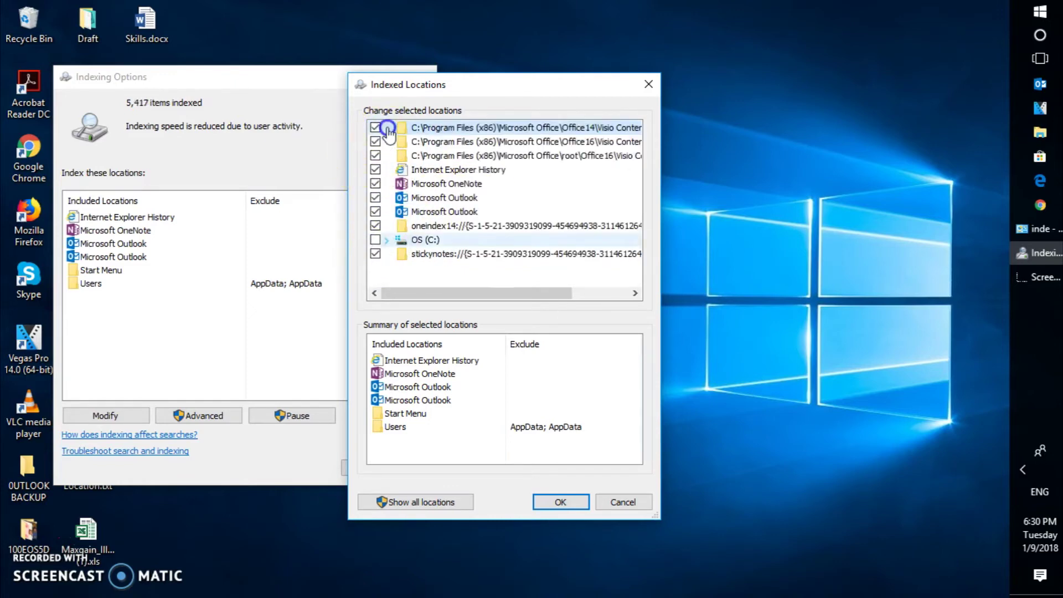
click(375, 240)
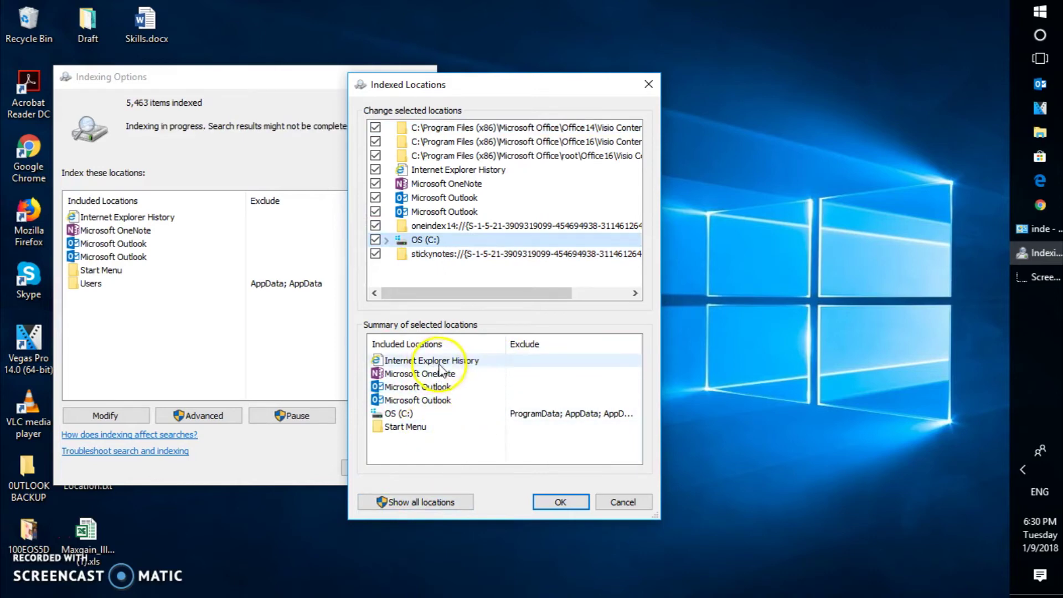
click(561, 504)
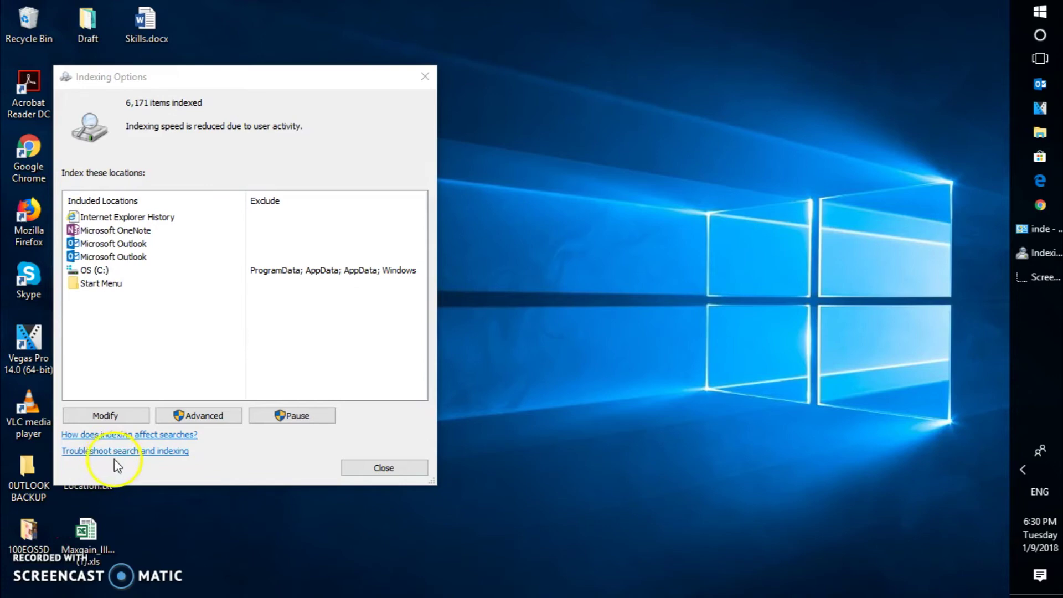
- Run the search and indexing troubleshooter with only the problem "Files don't appear in search results" selected
click(146, 452)
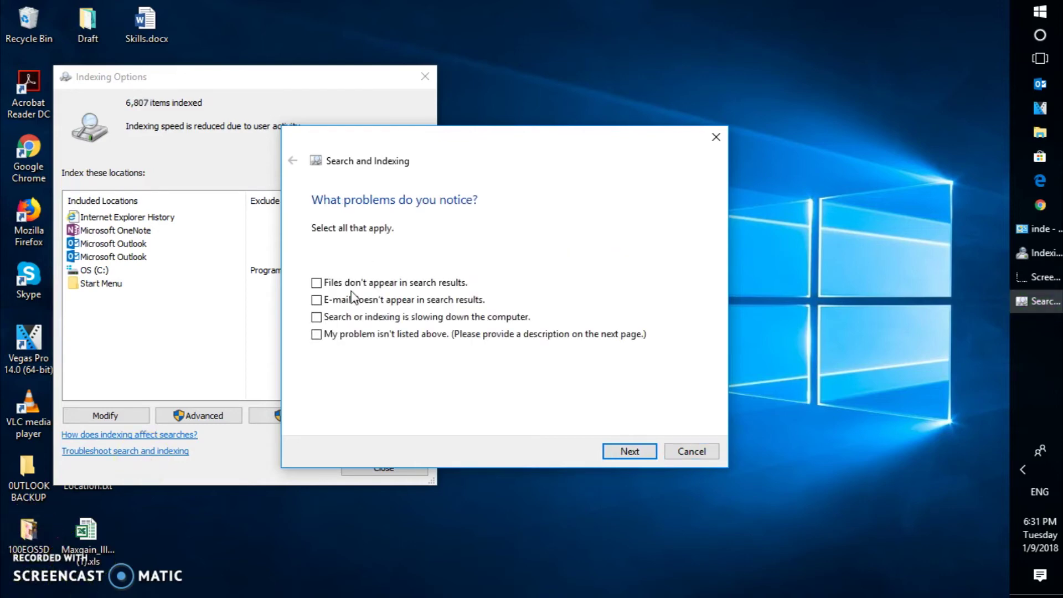
drag(339, 286, 315, 287)
drag(316, 287, 318, 307)
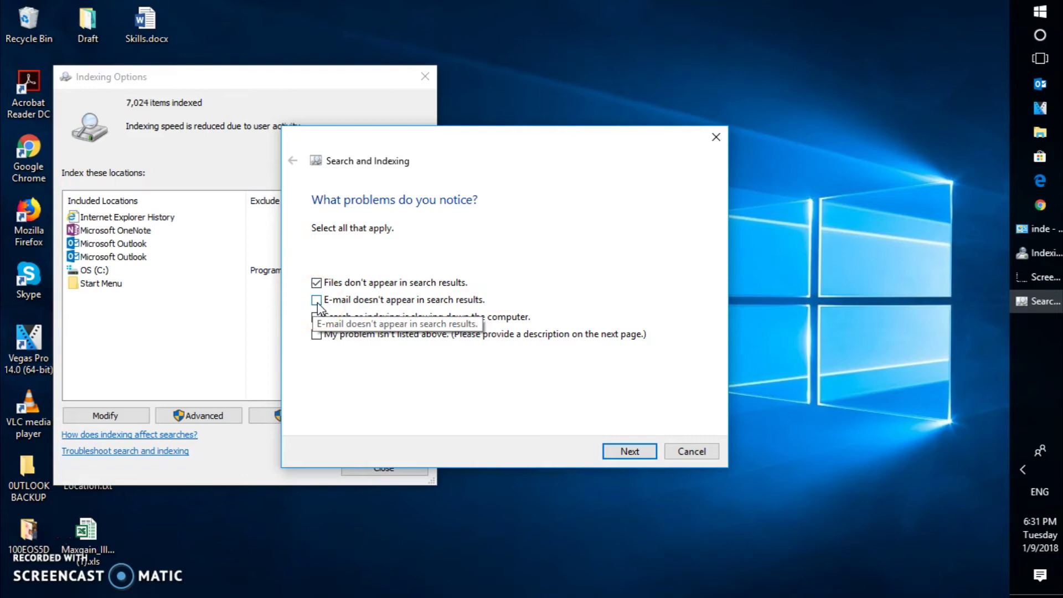
click(317, 304)
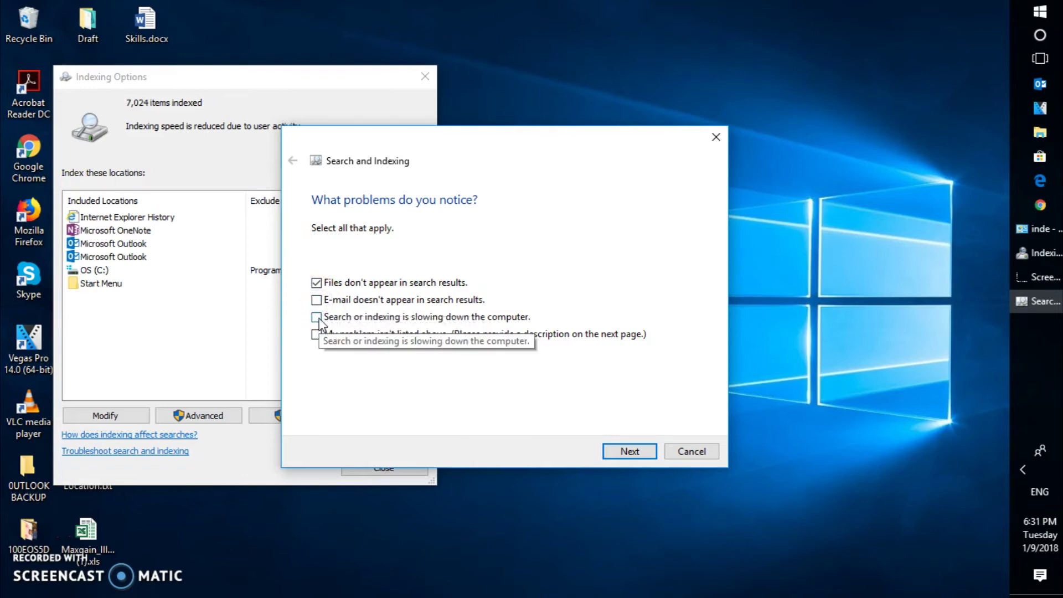
drag(329, 369, 320, 324)
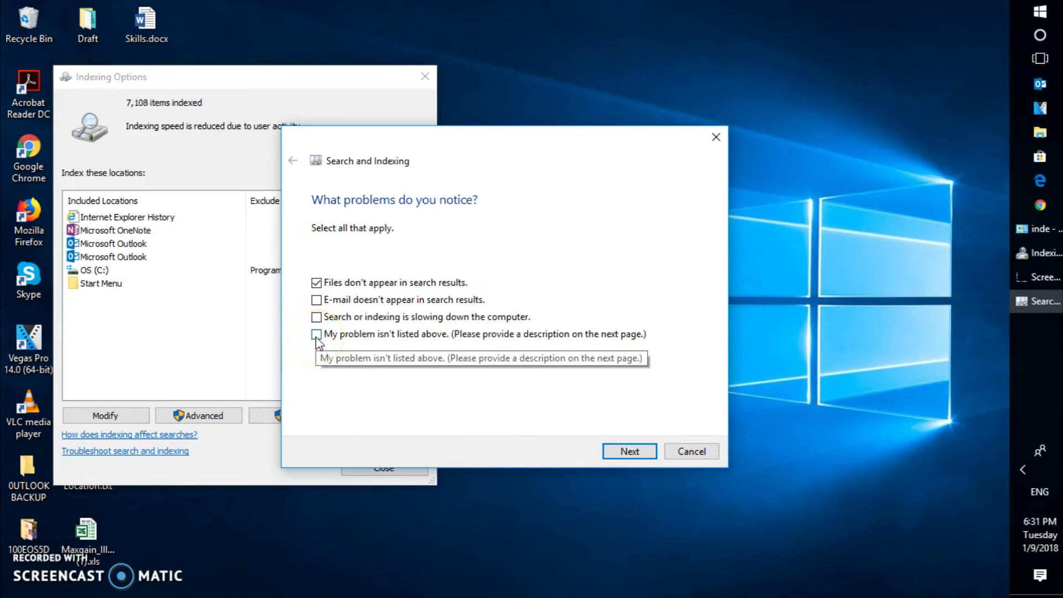
click(631, 450)
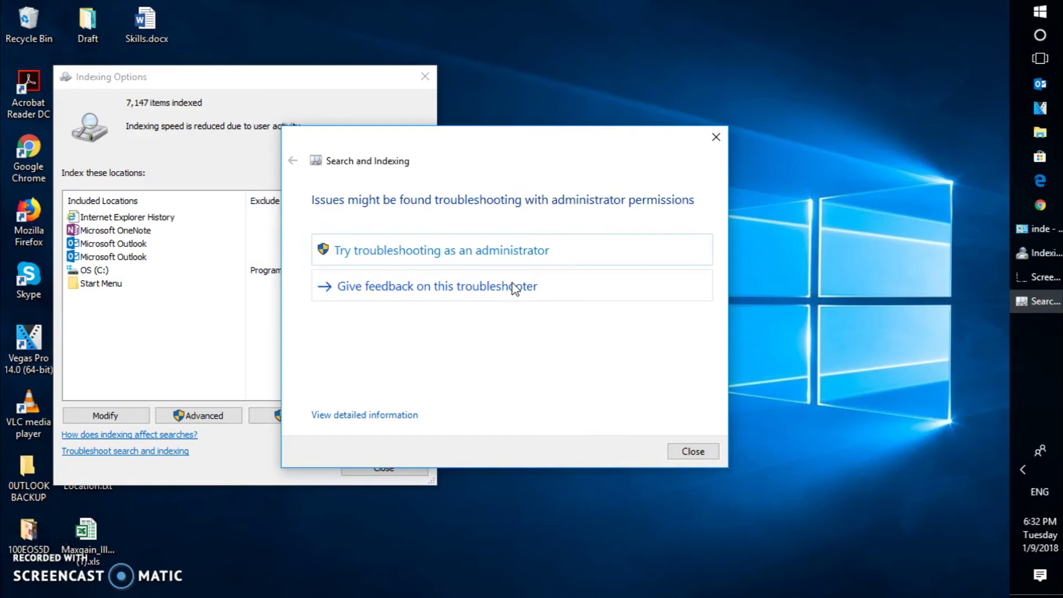
- Rerun the troubleshooter as an administrator for files not appearing in search results, and close it and Indexing Options when finished
click(457, 261)
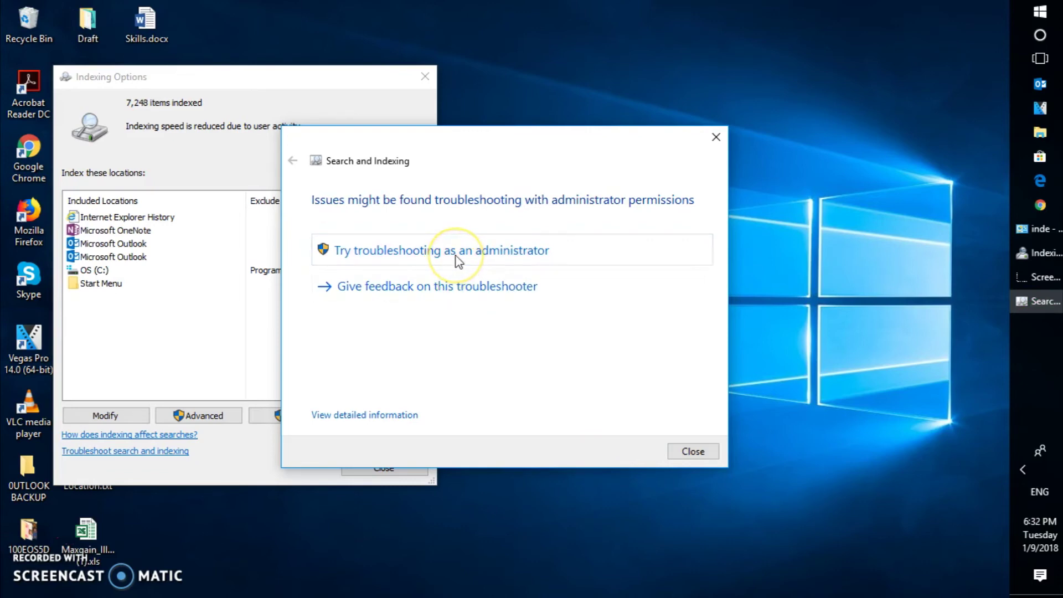
click(457, 261)
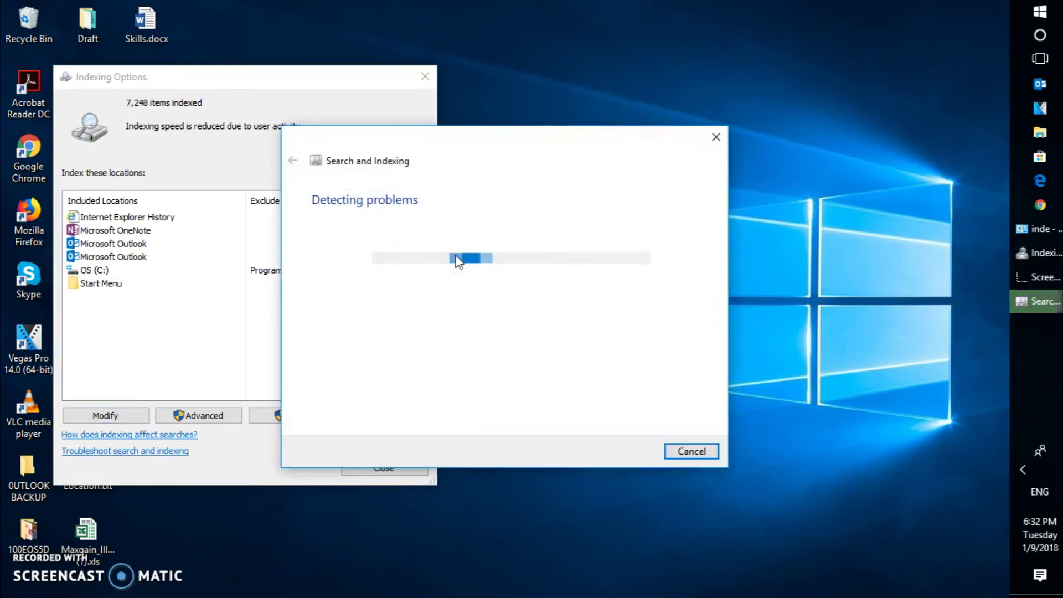
click(316, 283)
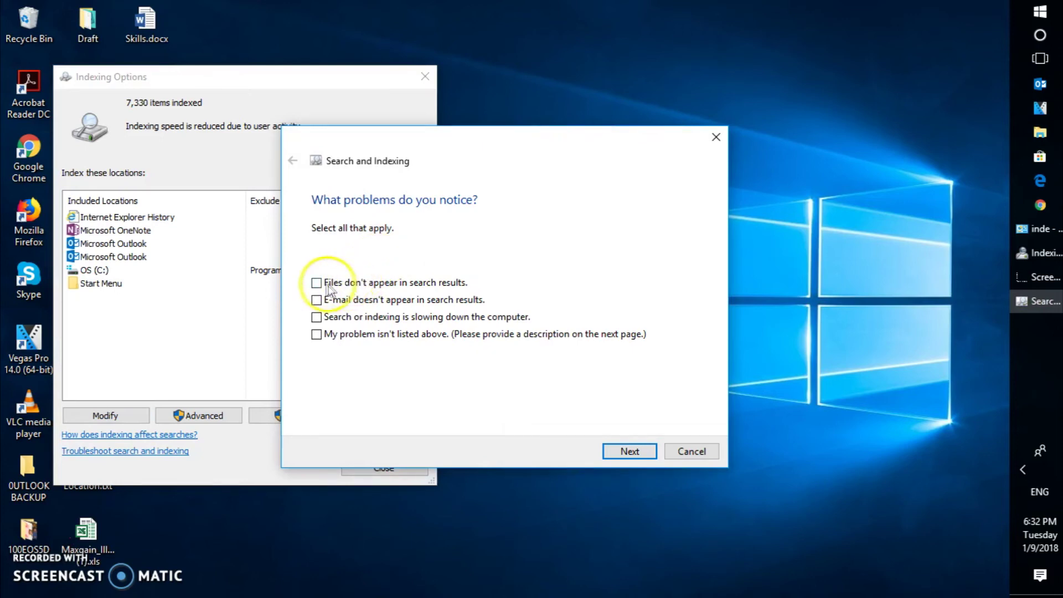
click(613, 457)
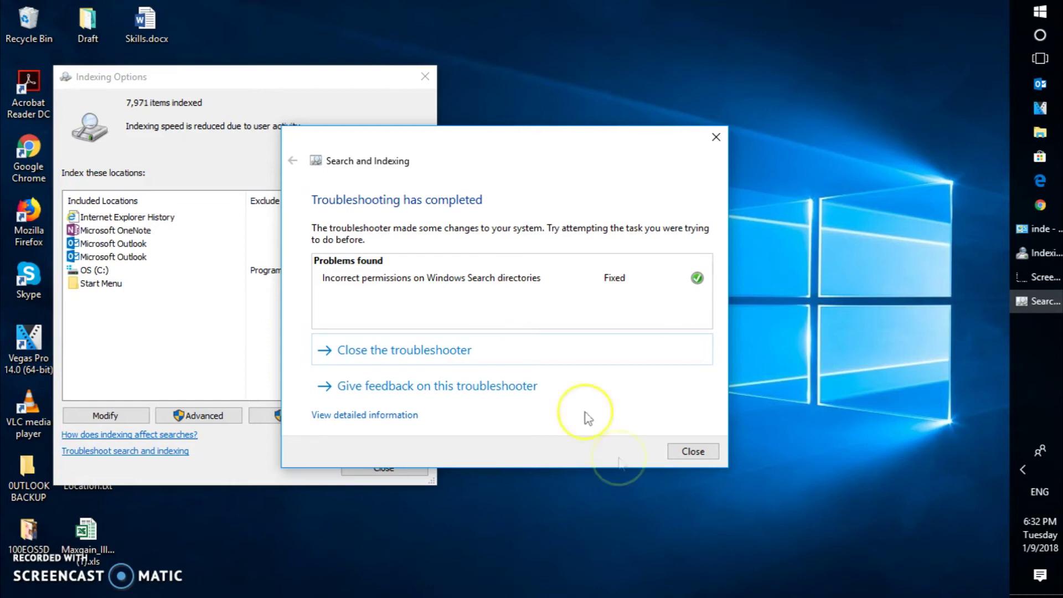
click(693, 451)
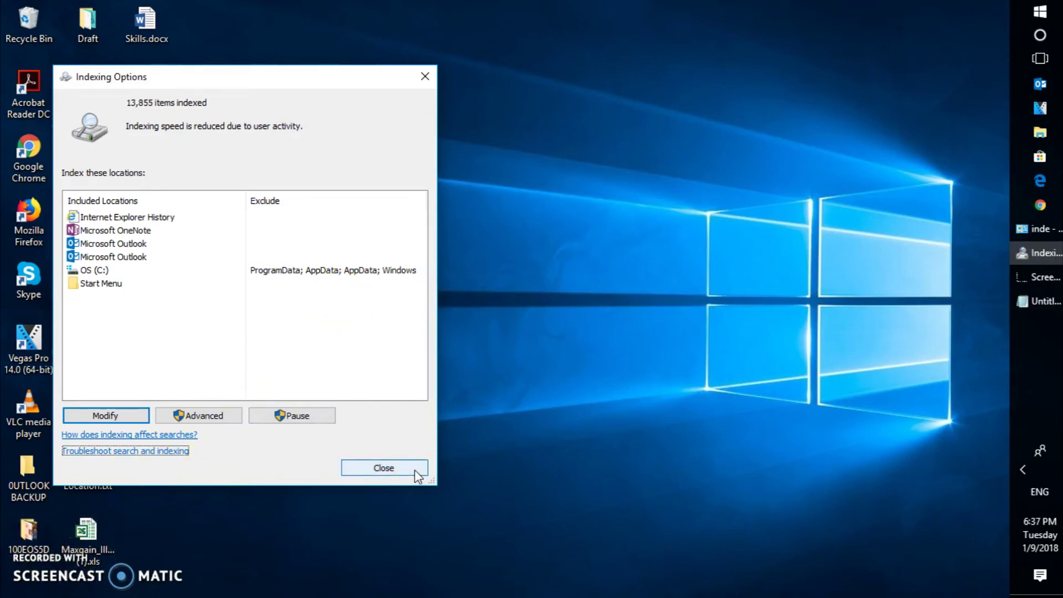
click(415, 471)
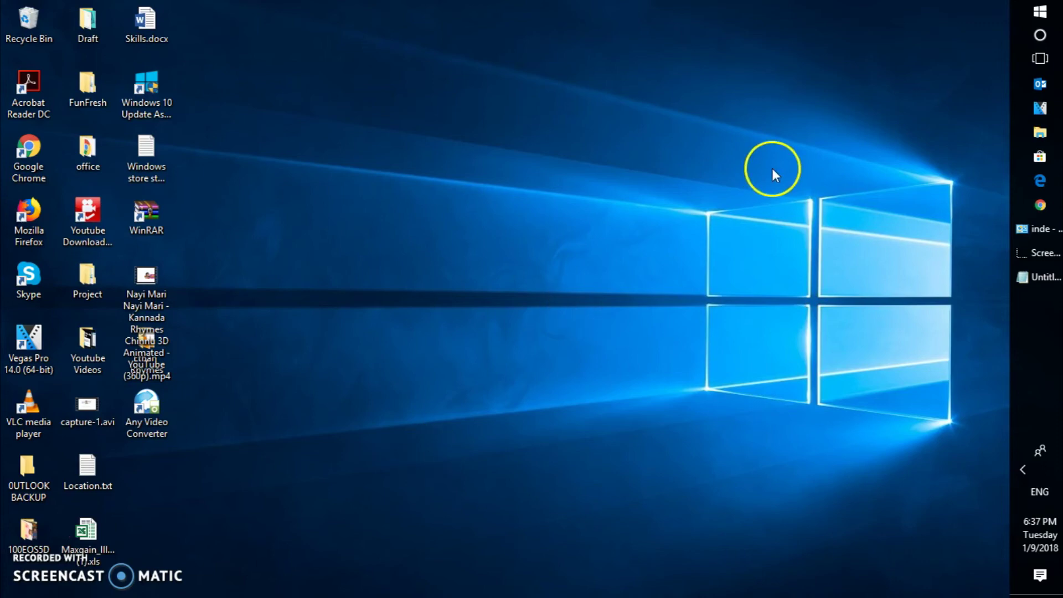
click(1046, 14)
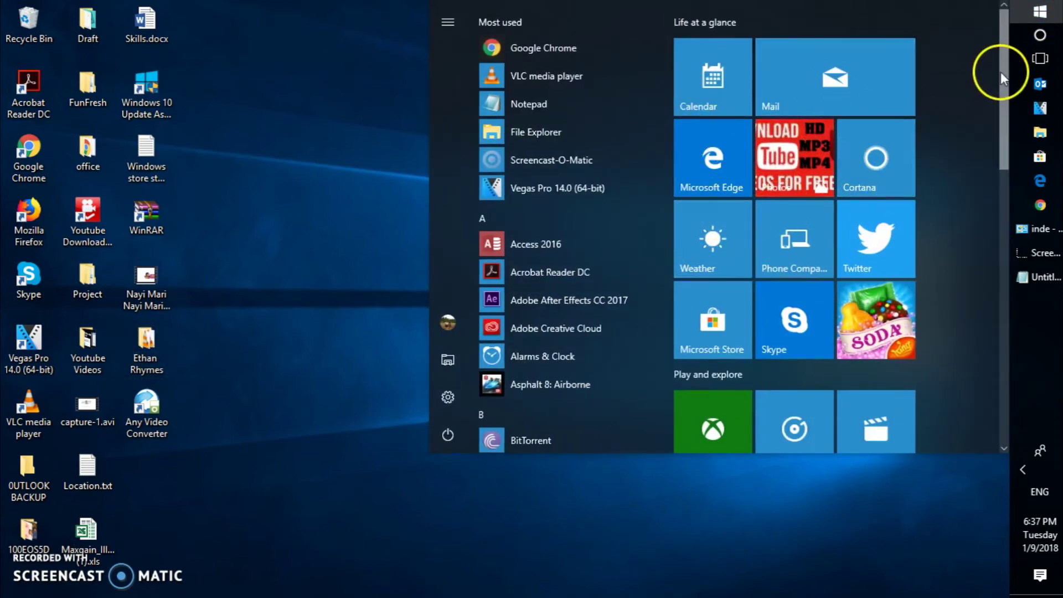
drag(999, 65, 1000, 95)
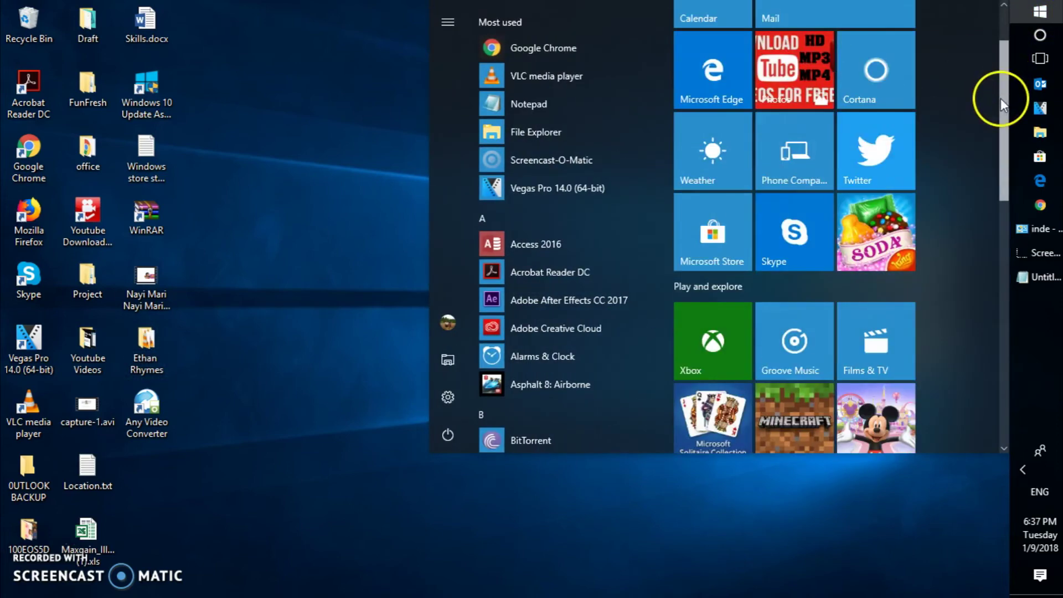
click(387, 202)
- Open Windows PowerShell by running powershell from the Run dialog
key(super+r)
text(powershell)
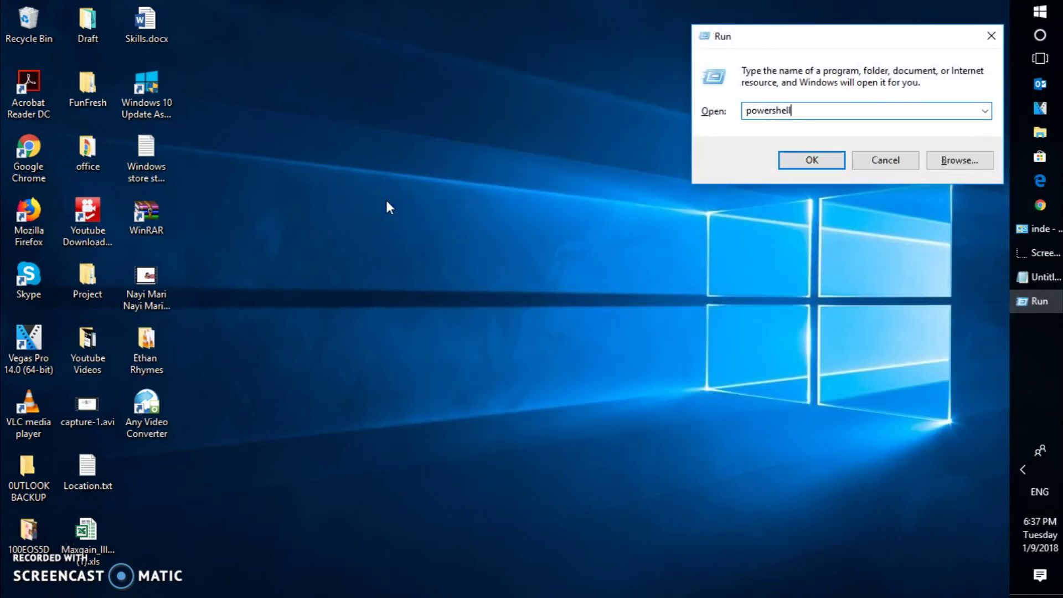
key(Return)
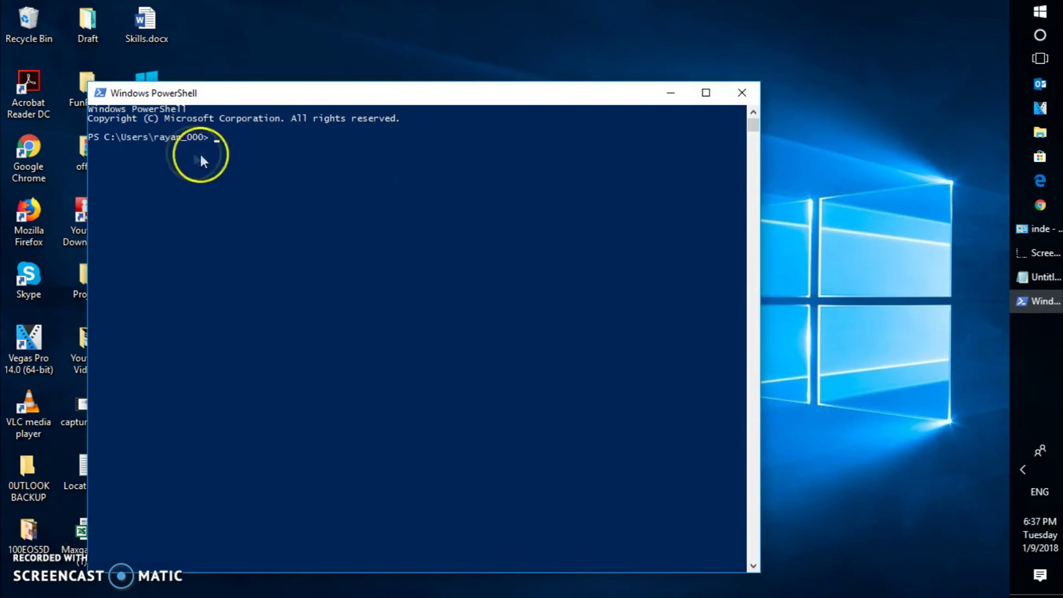
- Paste and execute the command PowerShell -ExecutionPolicy Unrestricted at the PowerShell prompt
right_click(142, 97)
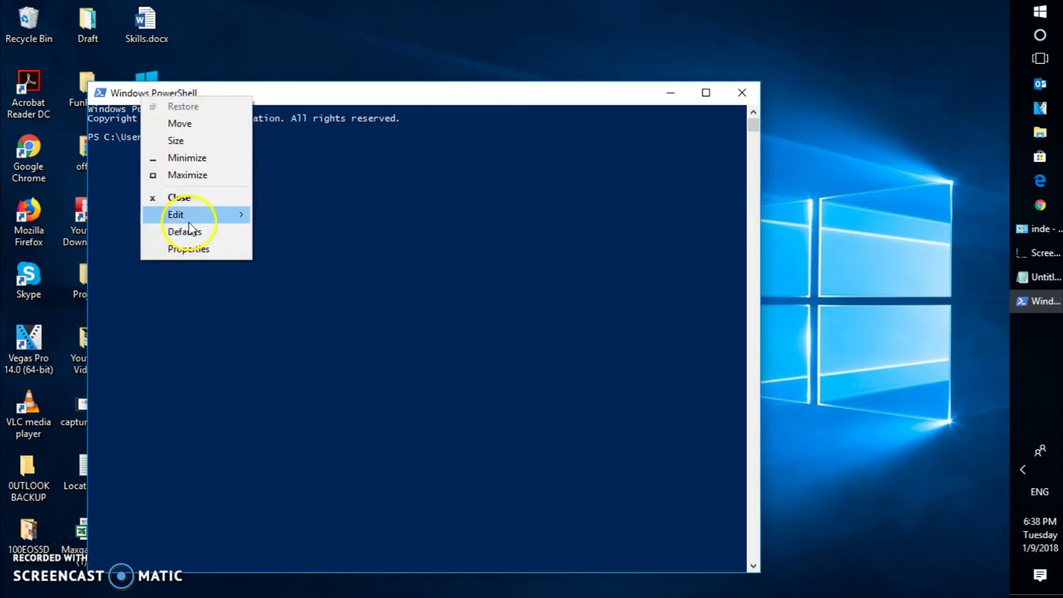
mouse_move(213, 215)
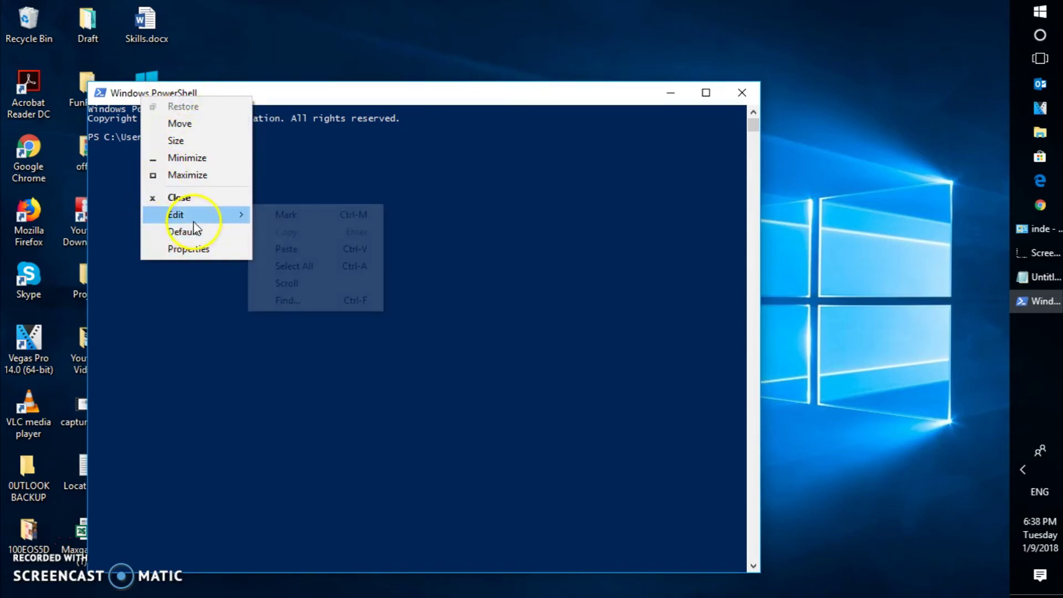
click(337, 254)
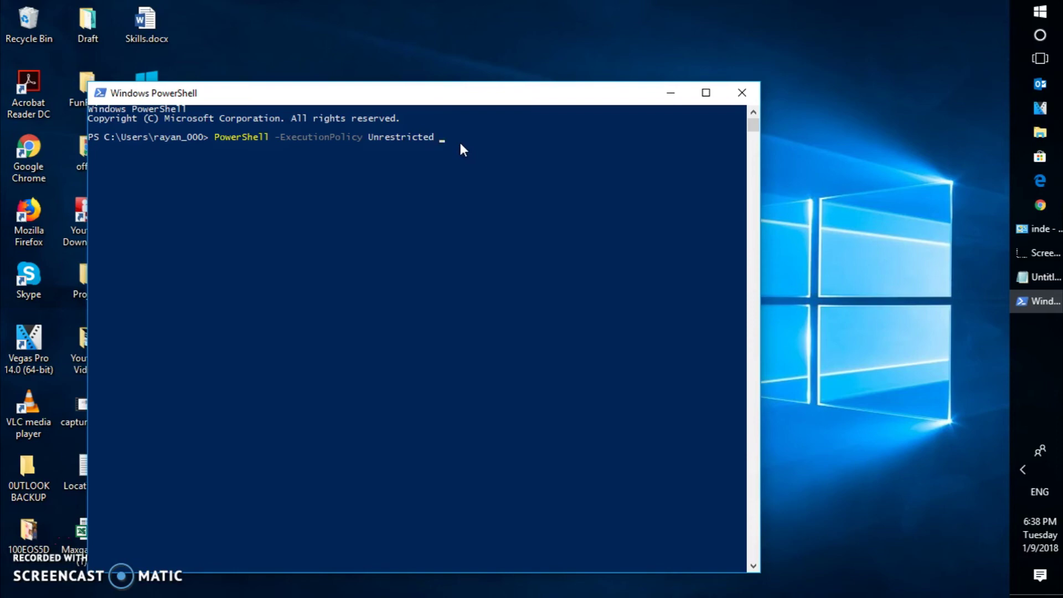
key(Return)
click(476, 247)
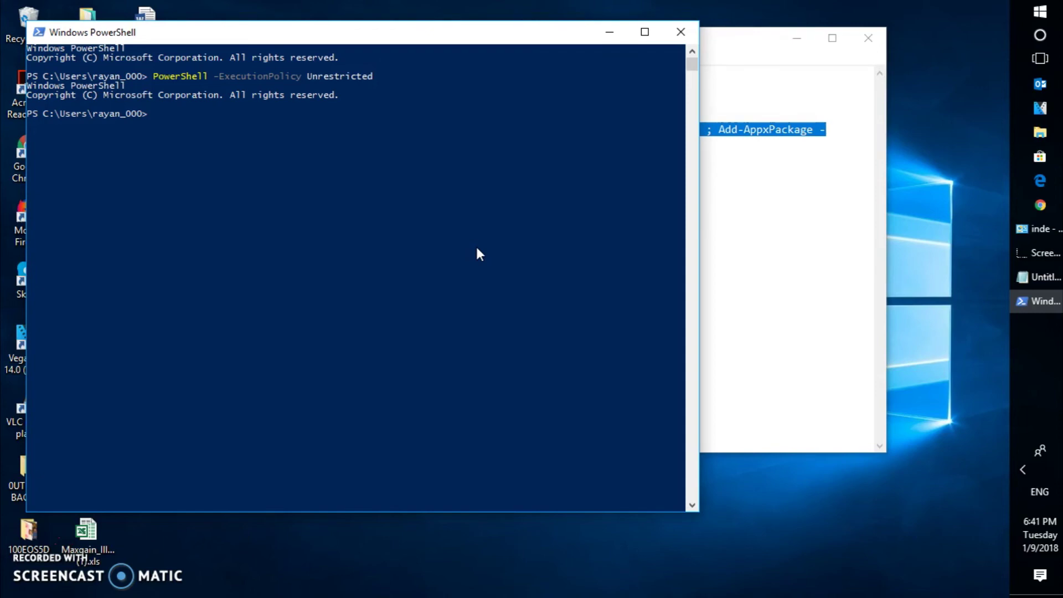
- Check the prepared Notepad command, then paste and execute $manifest = (Get-AppxPackage Microsoft.WindowsStore).InstallLocation + '\AppxManifest.xml' ; Add-AppxPackage -DisableDevelopmentMode -Register $manifest in PowerShell
key(alt+Tab)
click(474, 247)
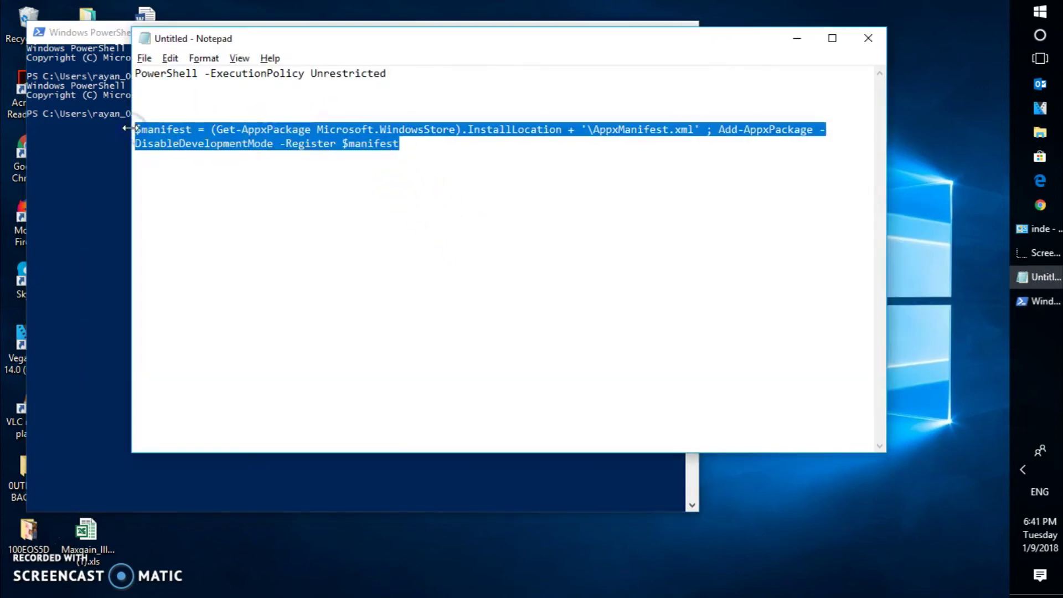
key(alt+Tab)
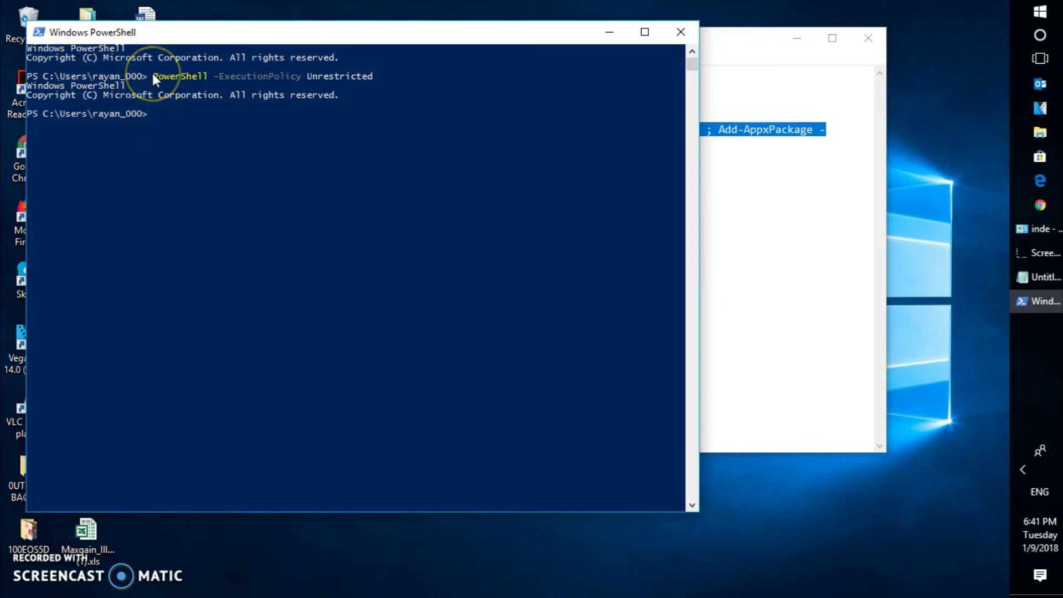
right_click(105, 35)
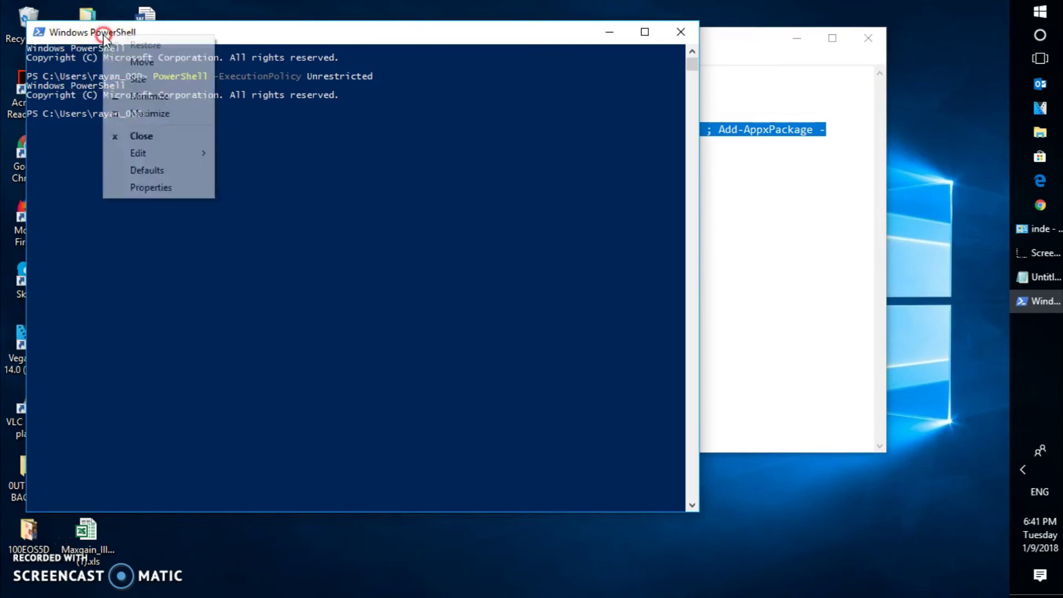
click(164, 154)
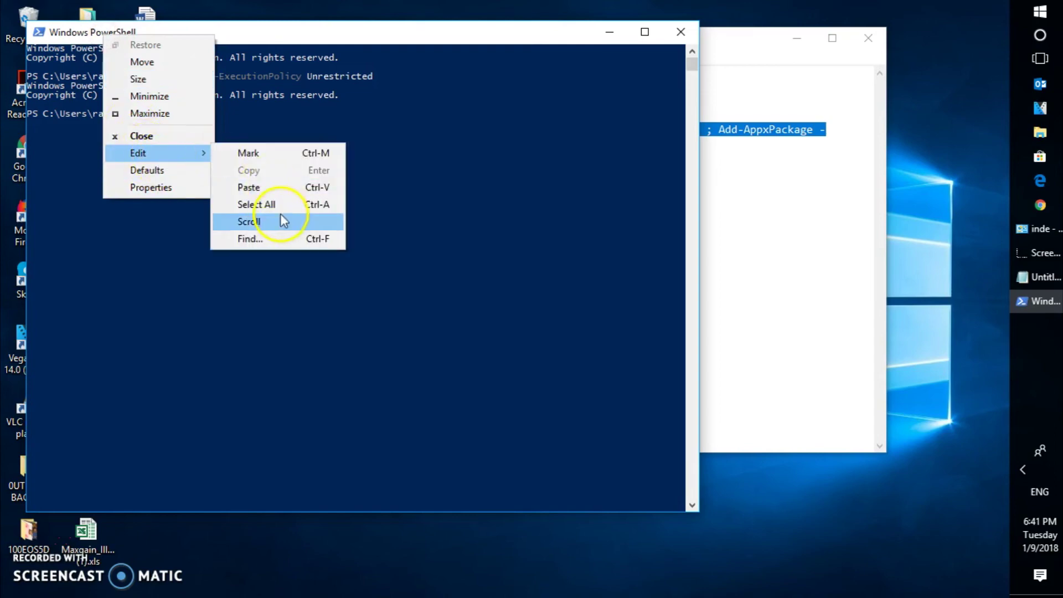
click(279, 188)
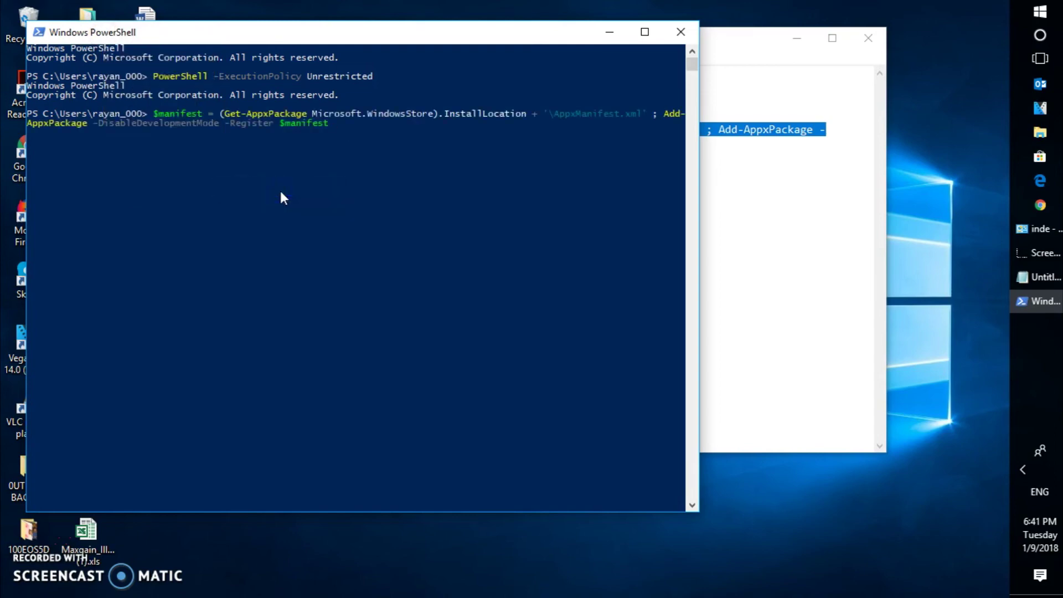
key(Return)
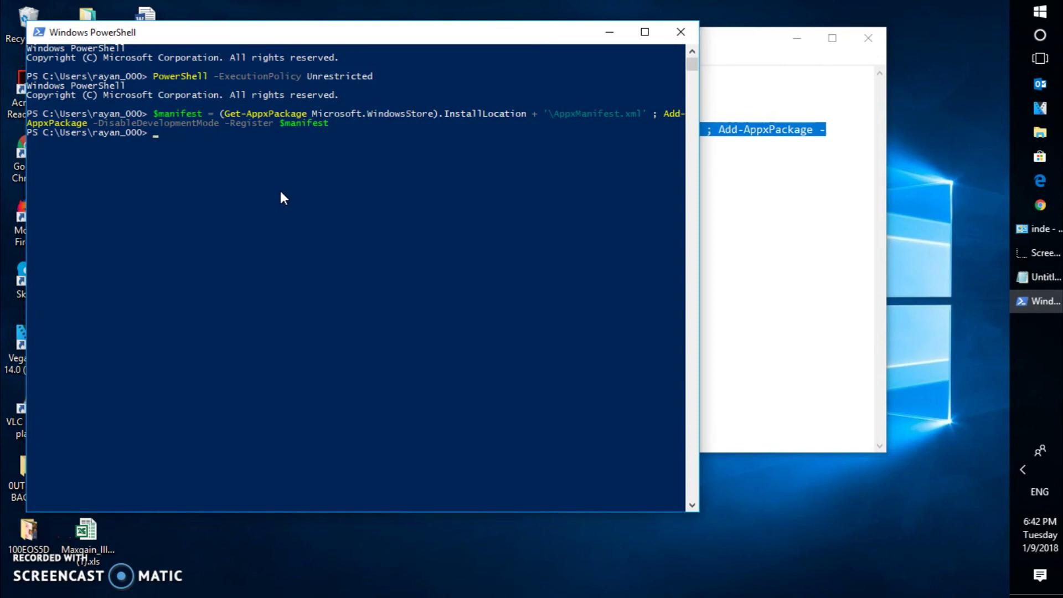
click(74, 451)
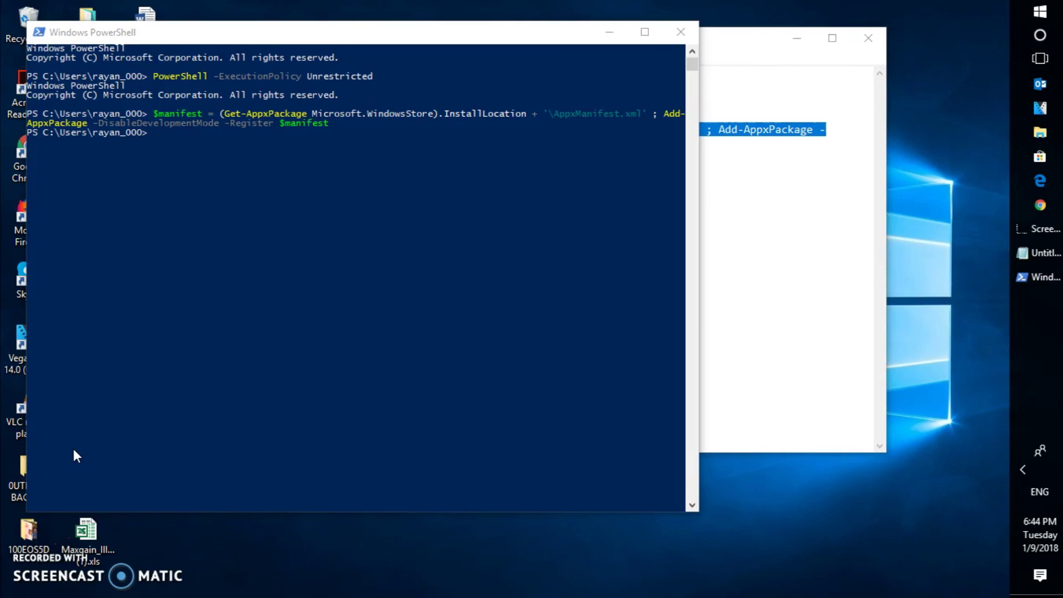
click(37, 537)
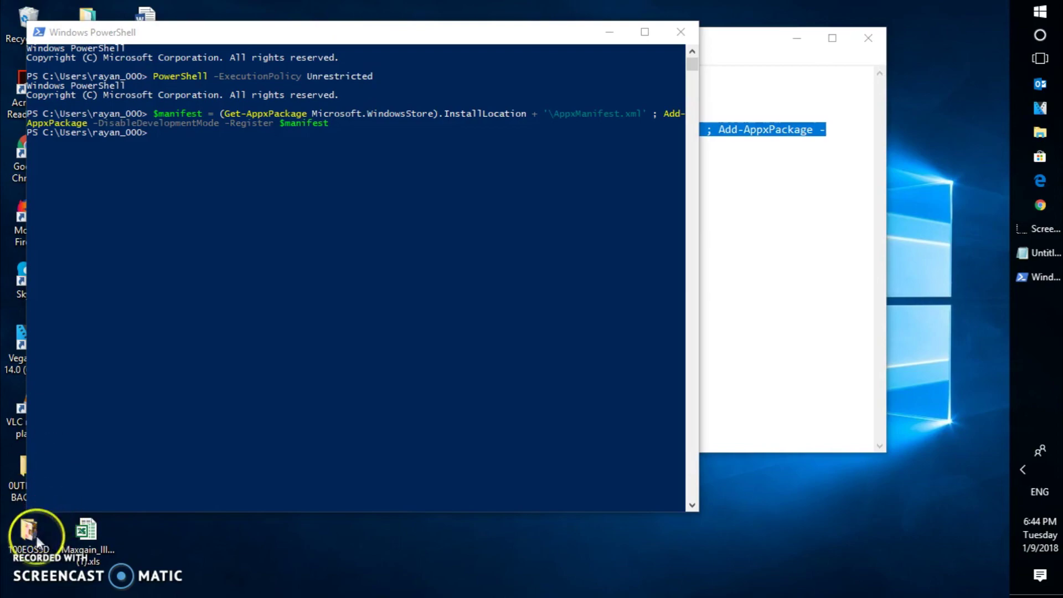